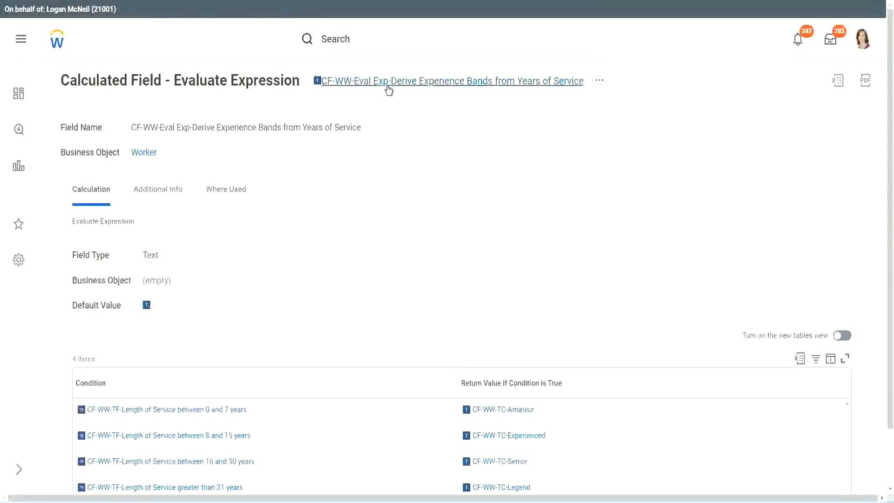
right_click(388, 84)
click(421, 138)
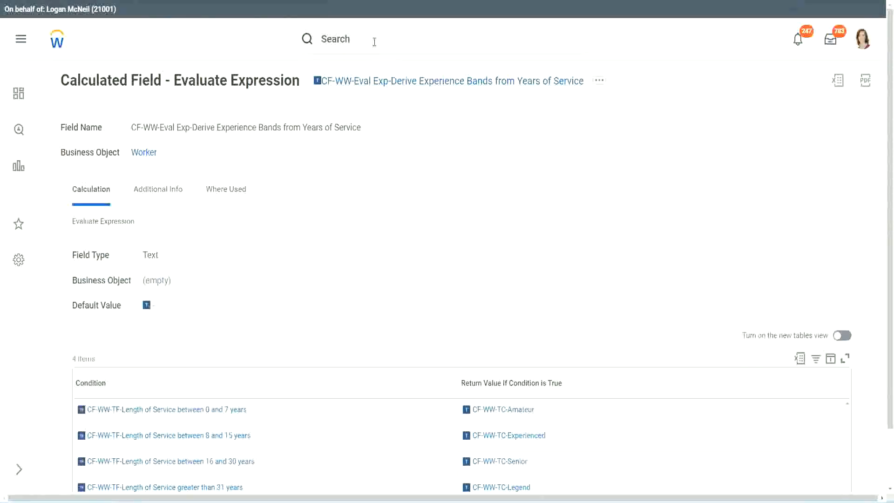
click(374, 42)
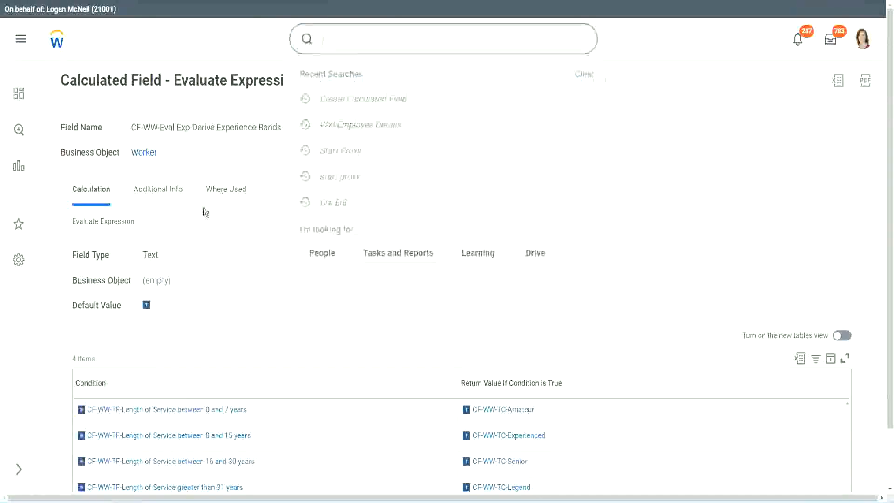
click(632, 104)
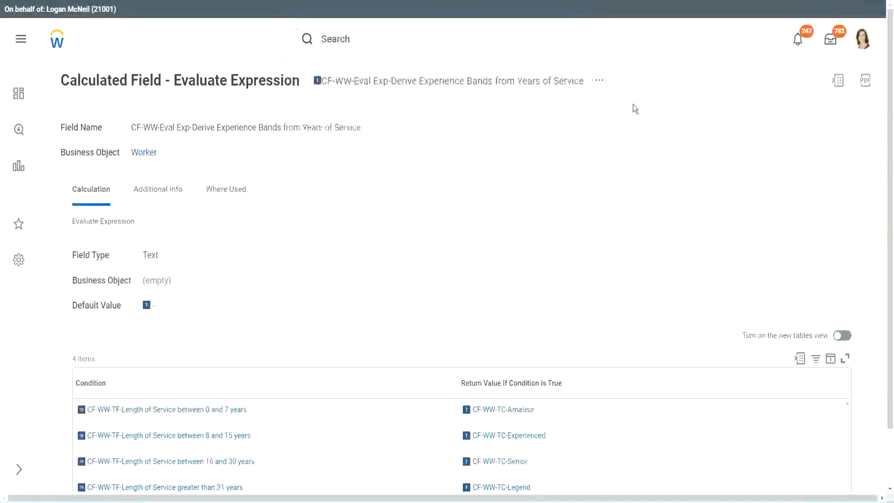
Search for "create calc field" and open the Create Calculated Field task.
click(353, 36)
text(create calc)
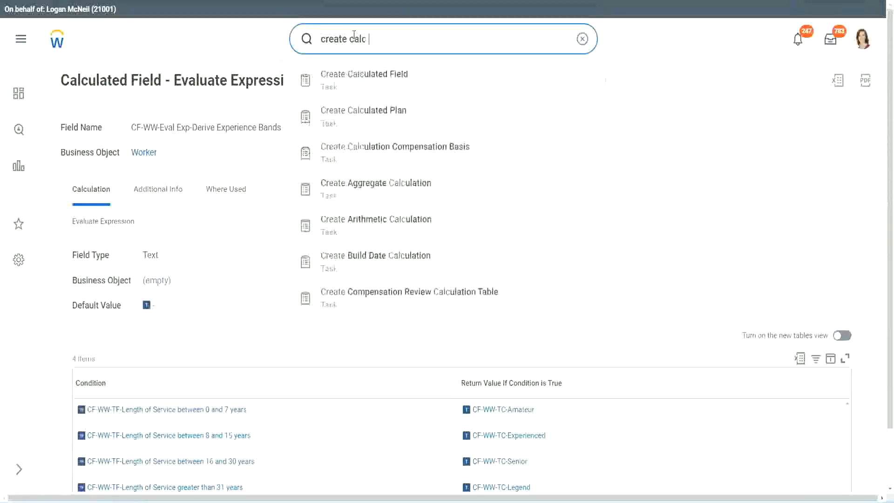
text( field)
click(373, 86)
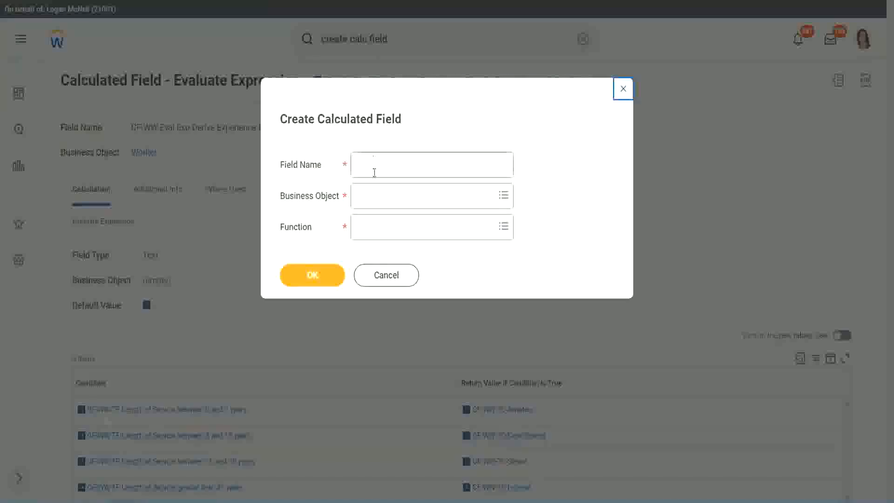
Name the new calculated field "CF-WW-LRB-Identify Experience Bands from years of Service".
click(374, 169)
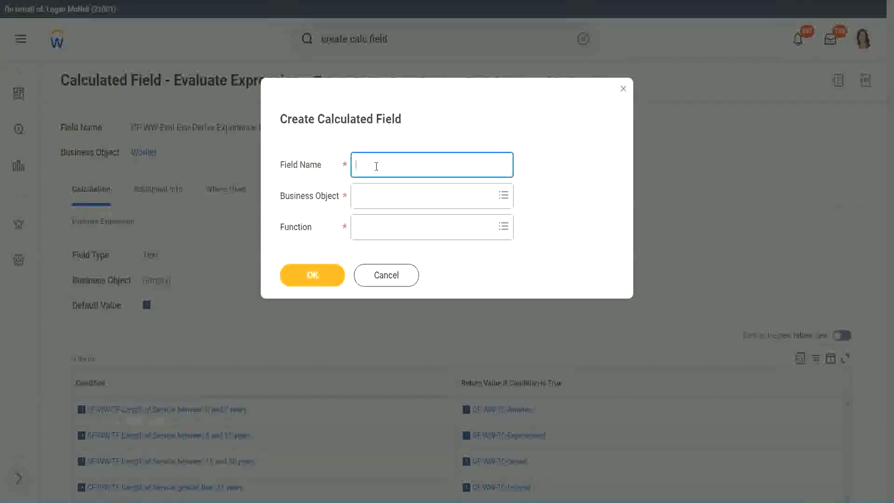
text(CF-WW-LRB-Identify Exe)
key(BackSpace)
text(periende)
key(BackSpace)
key(BackSpace)
text(ce )
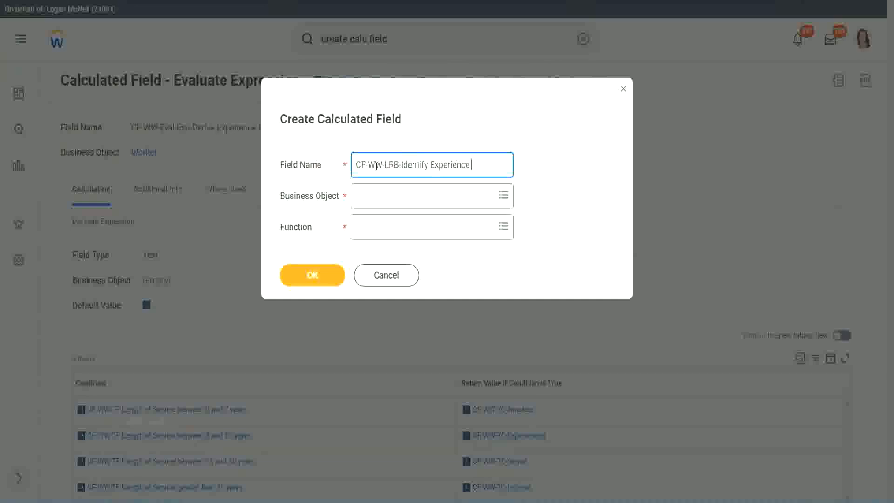
text(Bands from)
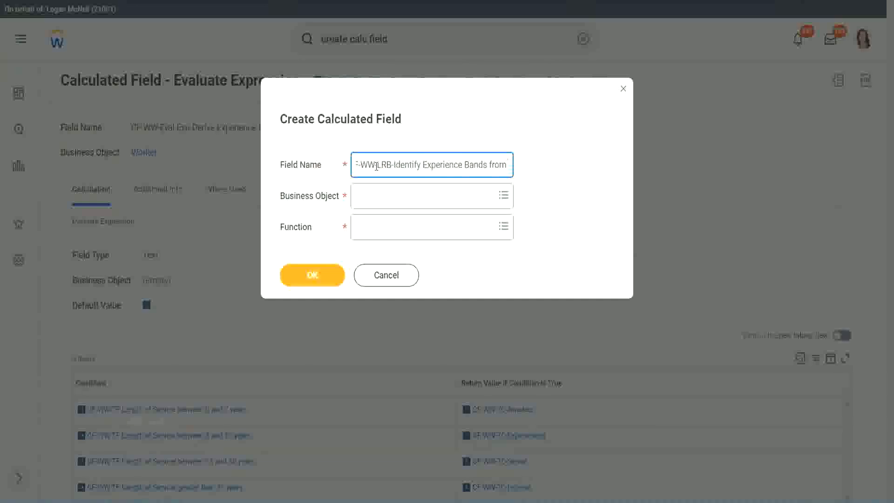
text( years (f Service)
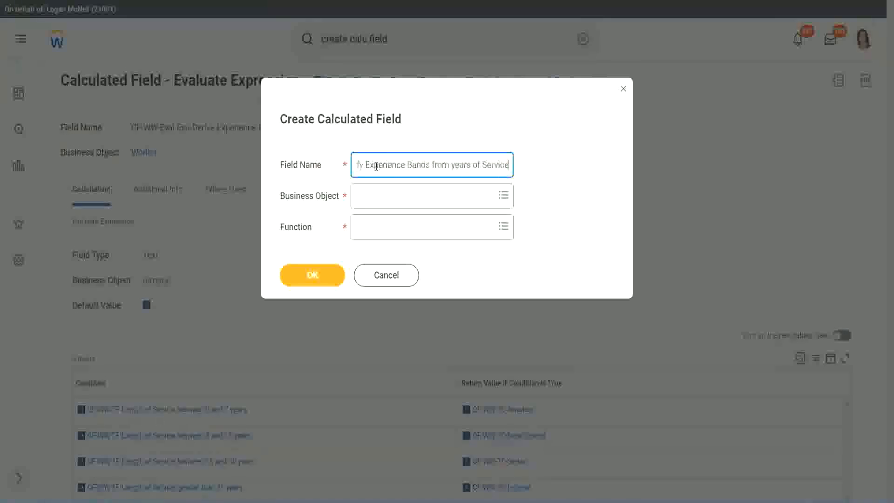
Set the calculated field's business object to Worker and its function to Lookup Range Band, and confirm the dialog.
key(Tab)
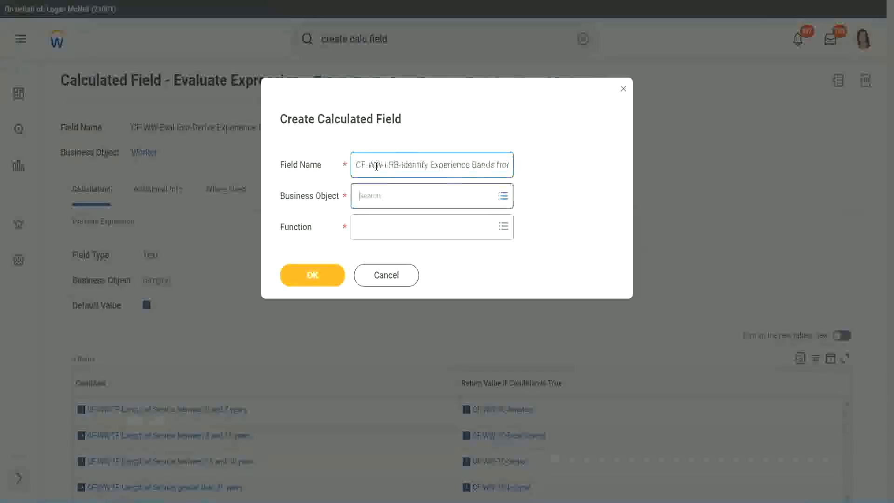
text(wor)
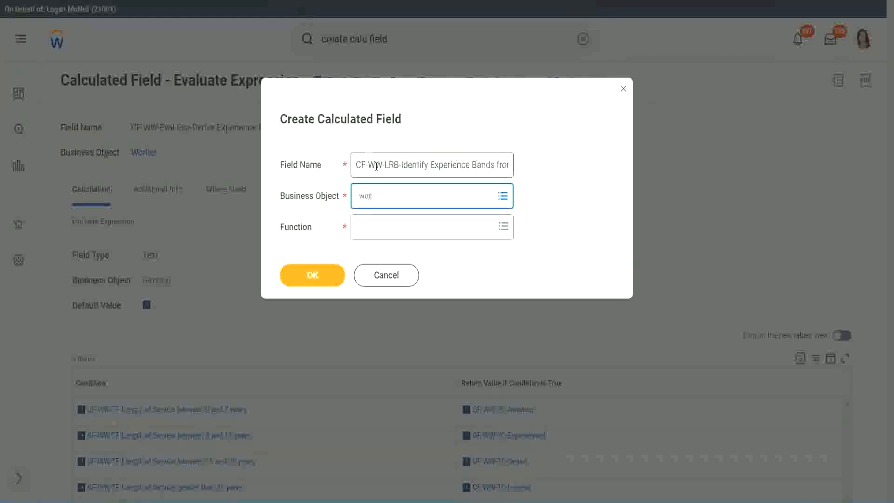
text(ker)
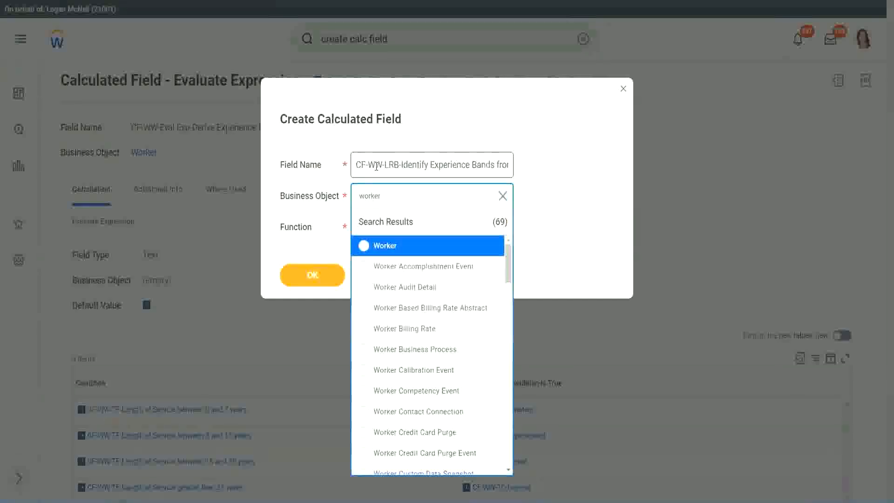
key(Return)
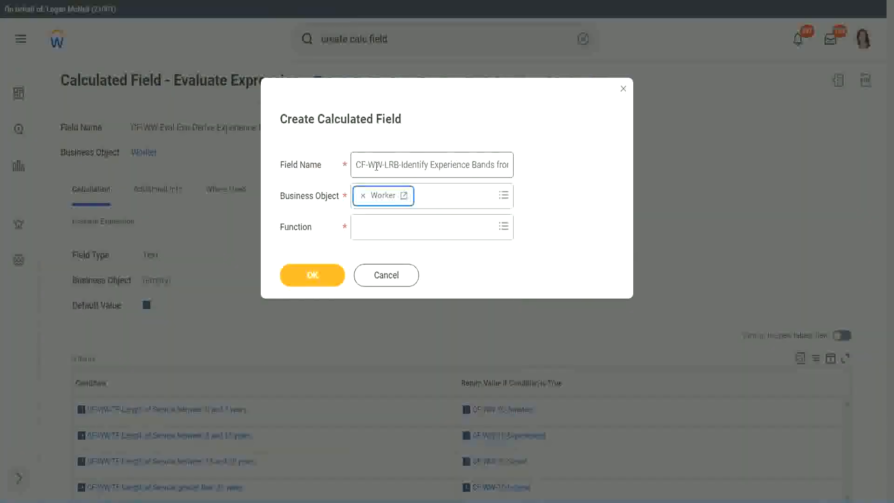
key(Tab)
text(lrb)
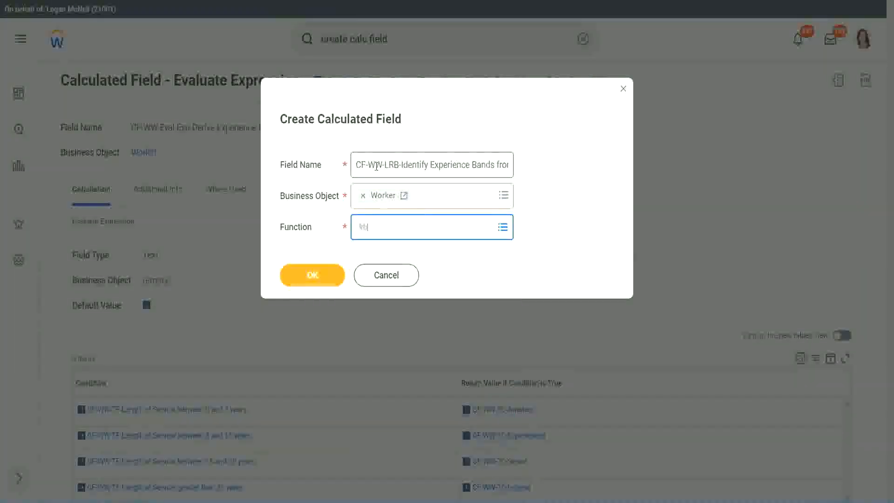
key(Return)
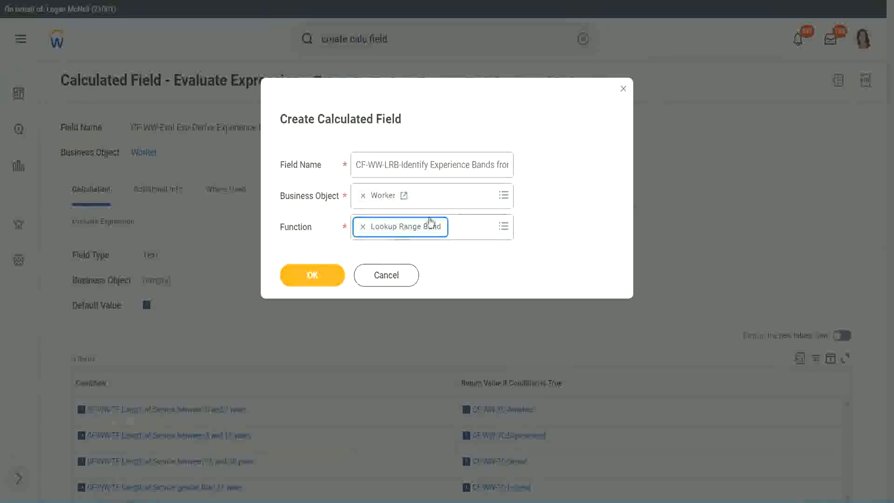
click(318, 276)
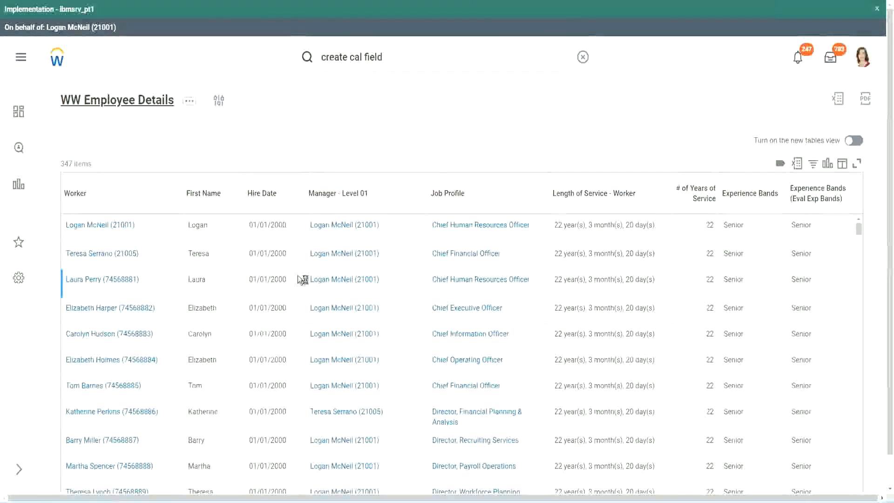
Copy the field name "CF-WW-Convert Text To Number-Number of Years from Length of Service" from the WW Employee Details report definition and paste it as the Source Field.
scroll(297, 307, down, 5)
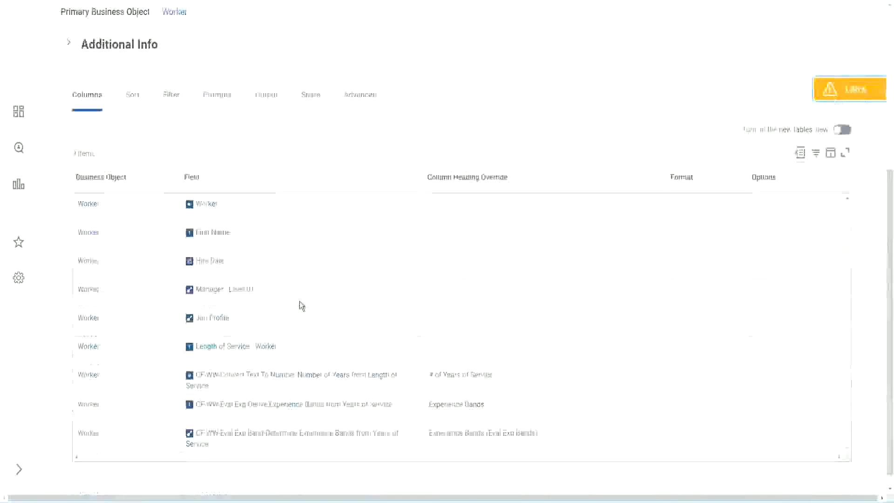
right_click(282, 363)
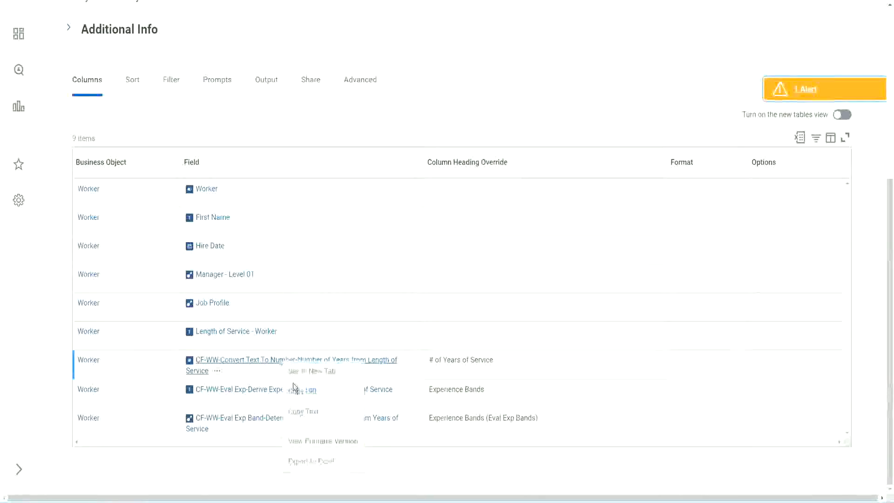
click(310, 411)
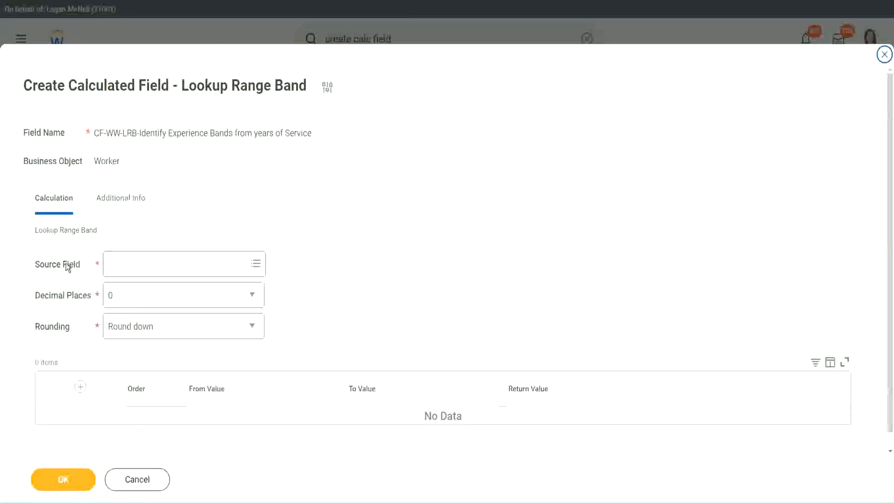
click(138, 264)
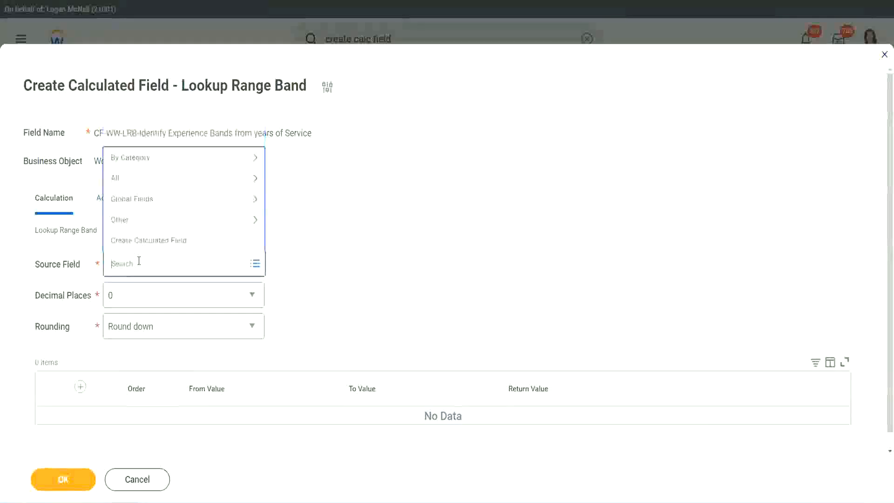
key(ctrl+v)
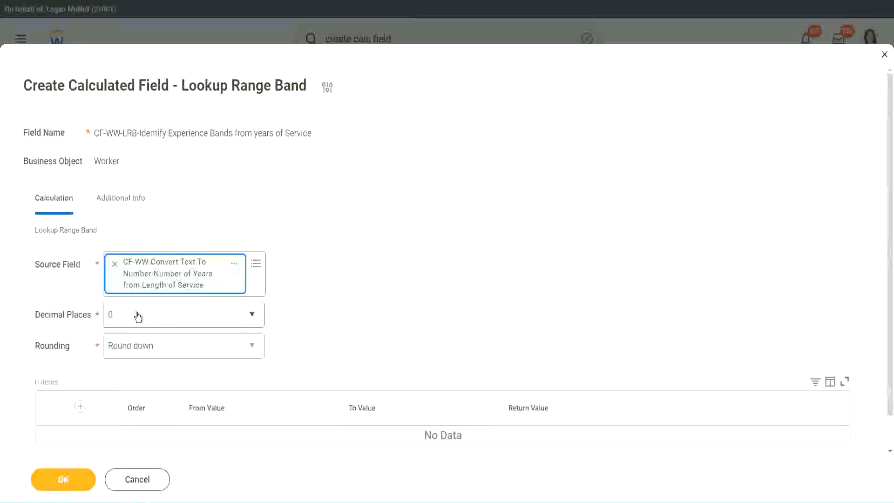
Review the decimal places choices, keep 0, and set the rounding of the lookup range band to Round.
click(174, 320)
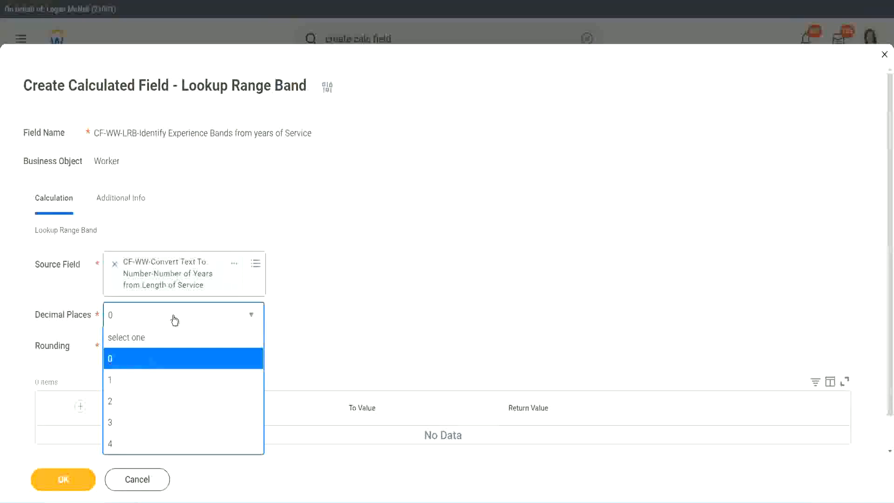
click(348, 307)
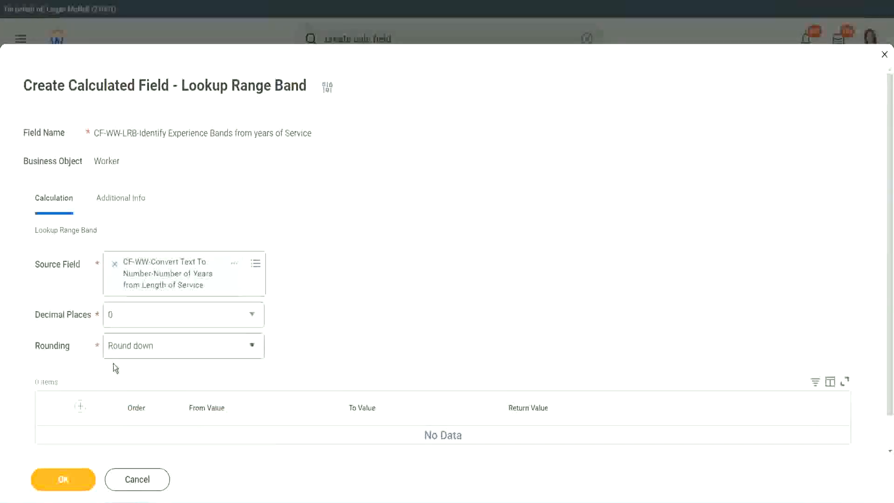
click(144, 349)
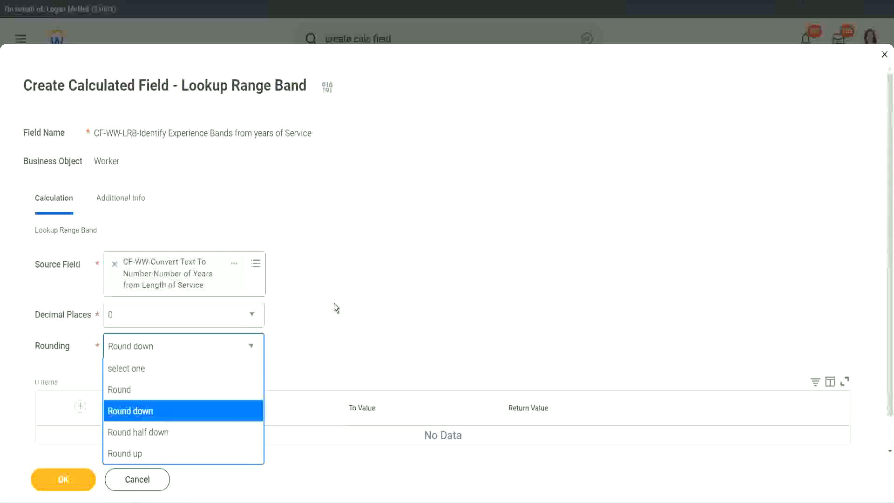
click(314, 342)
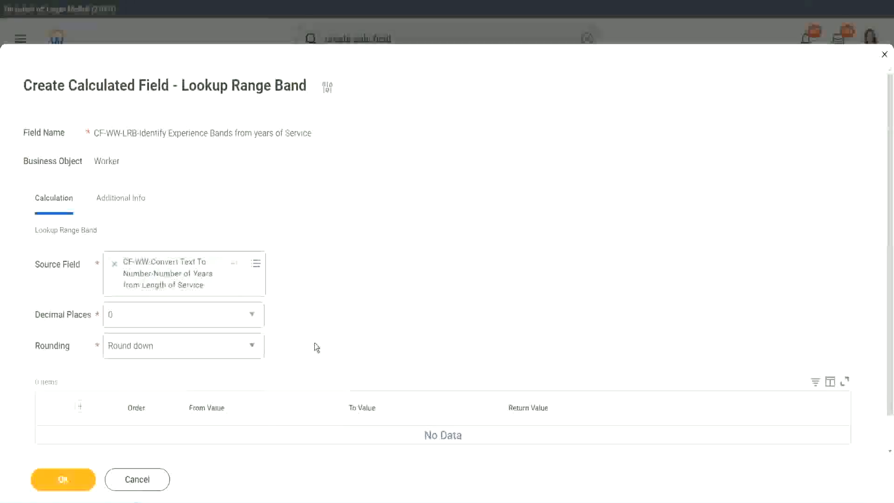
click(153, 350)
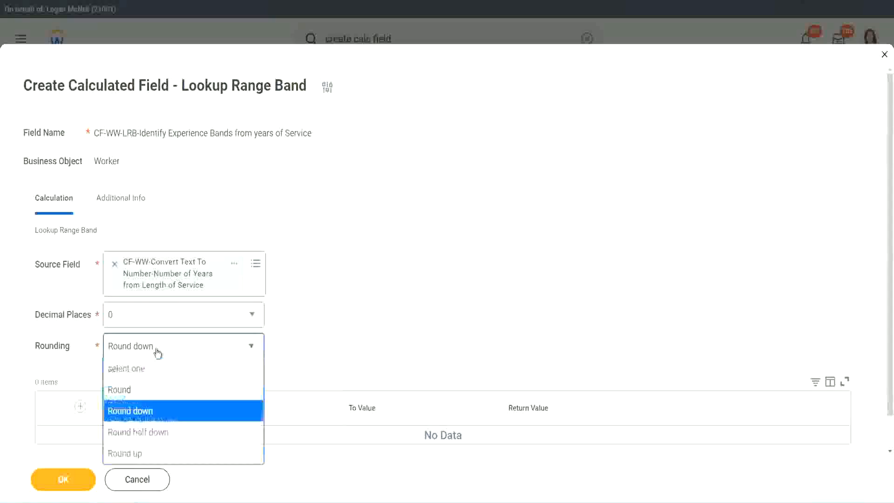
click(148, 389)
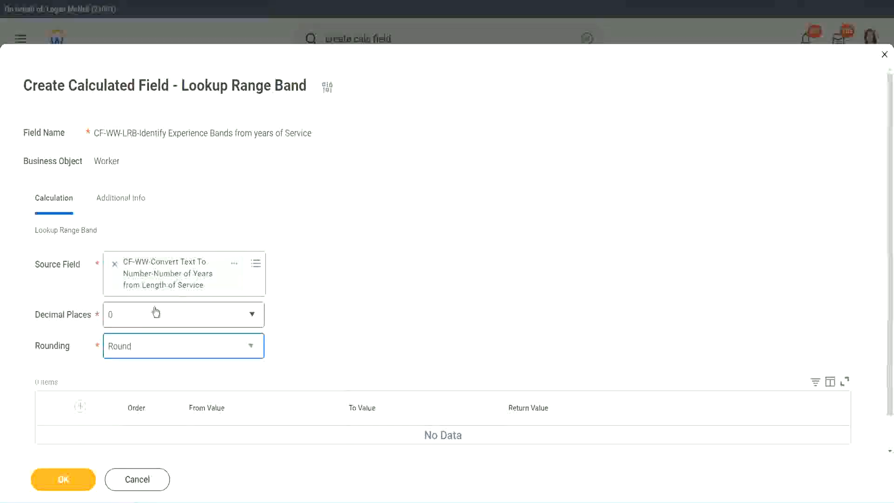
Add the first range band row with From Value 0, To Value 7 and Return Value "Amateur".
click(82, 407)
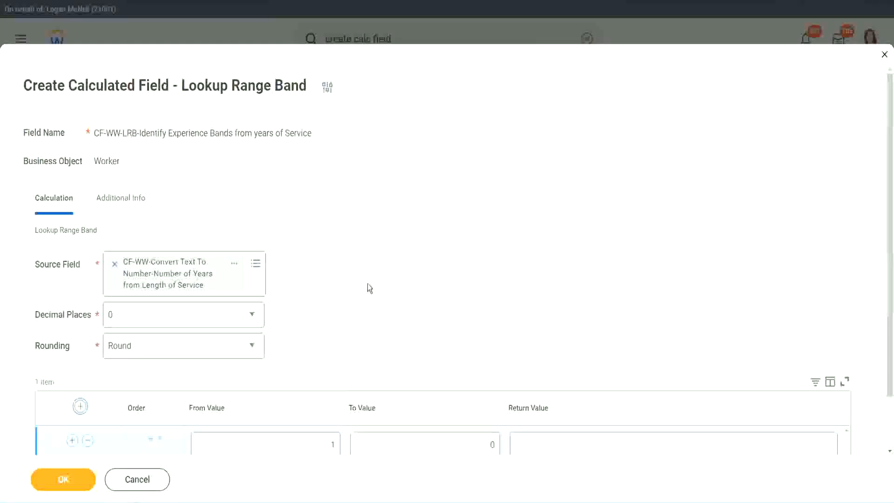
scroll(370, 284, down, 1)
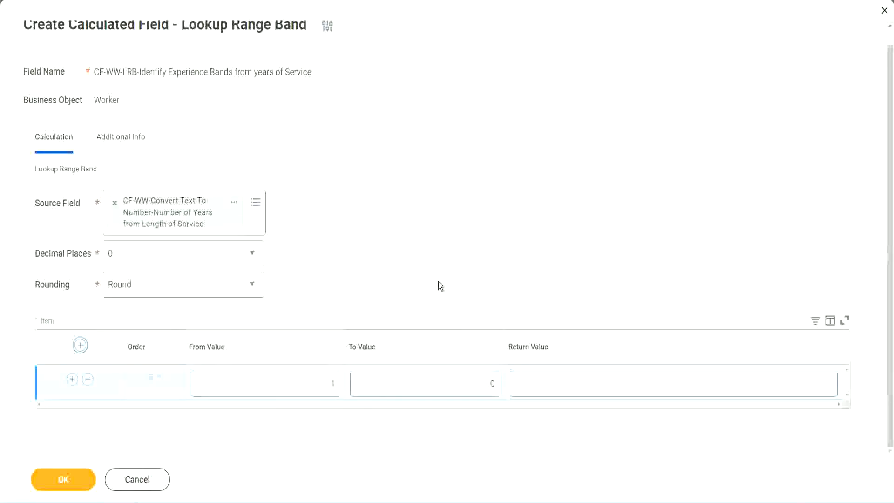
click(326, 387)
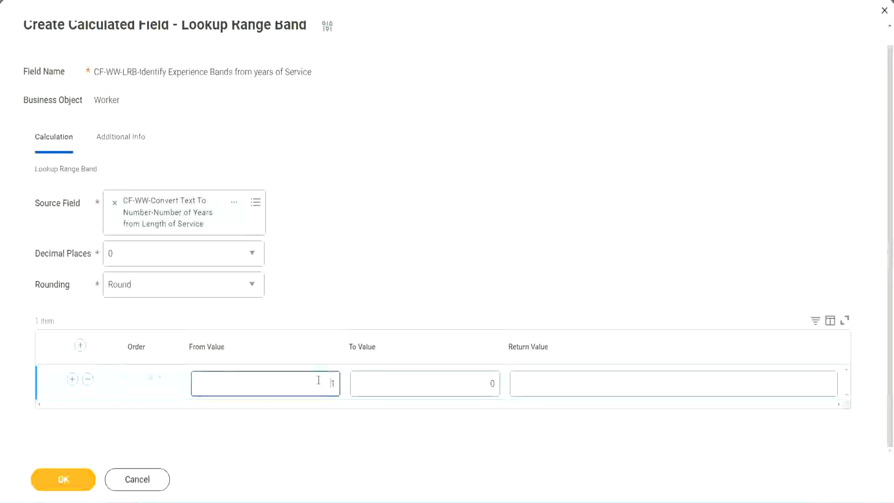
text(0)
key(Tab)
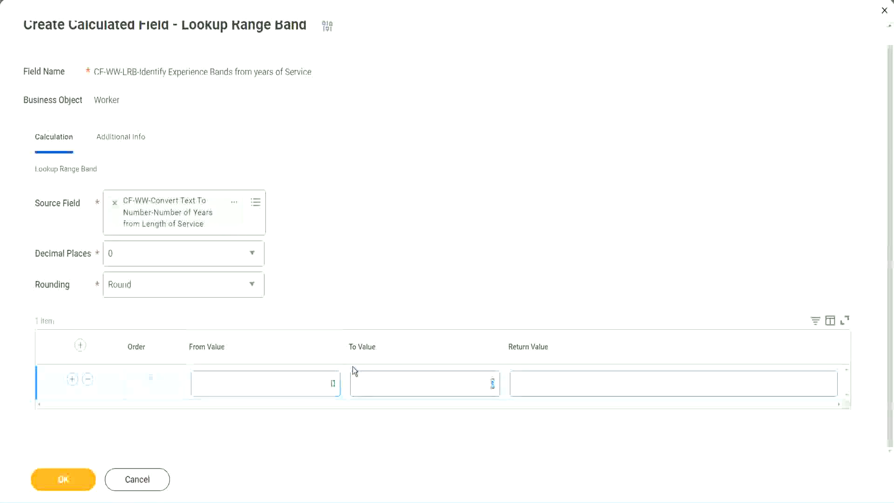
text(7)
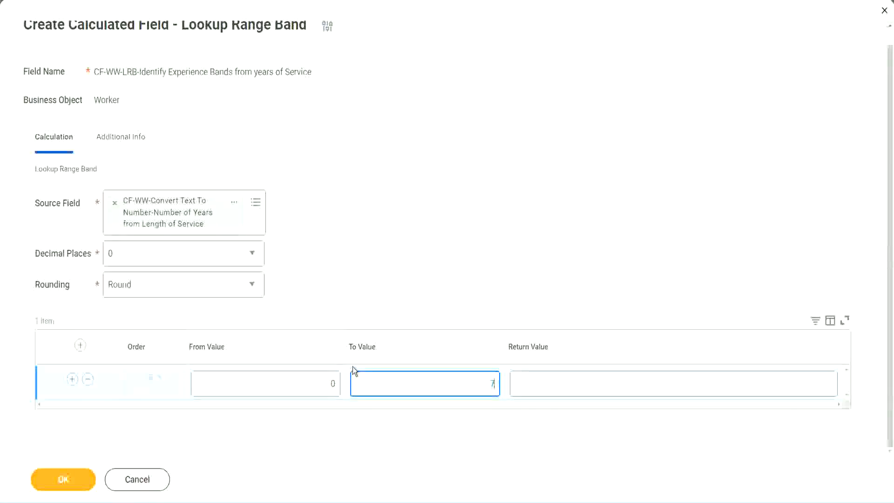
key(Tab)
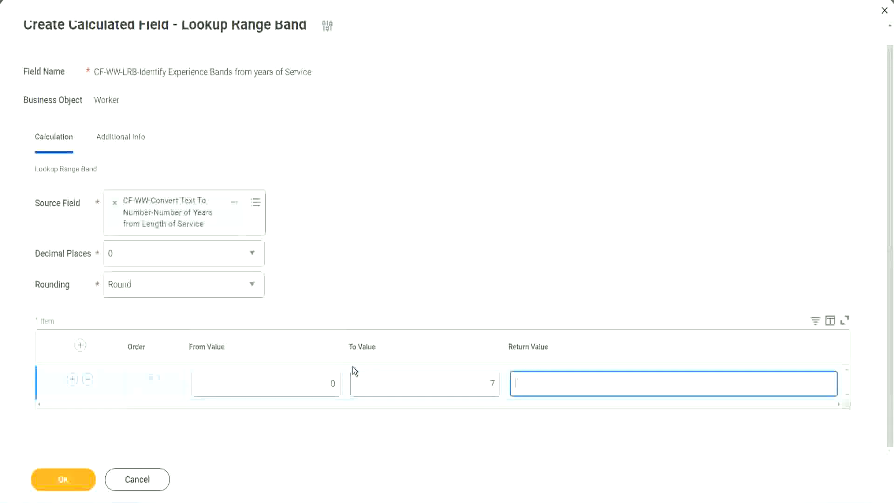
text(Amateur)
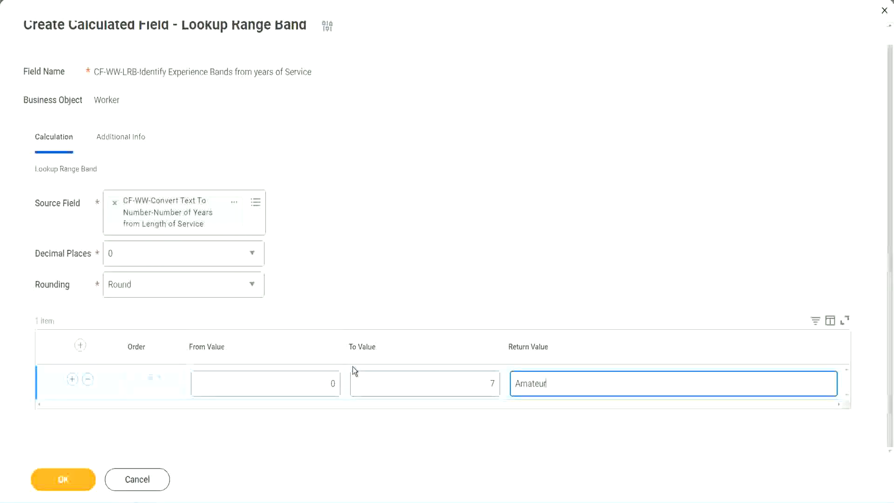
click(310, 387)
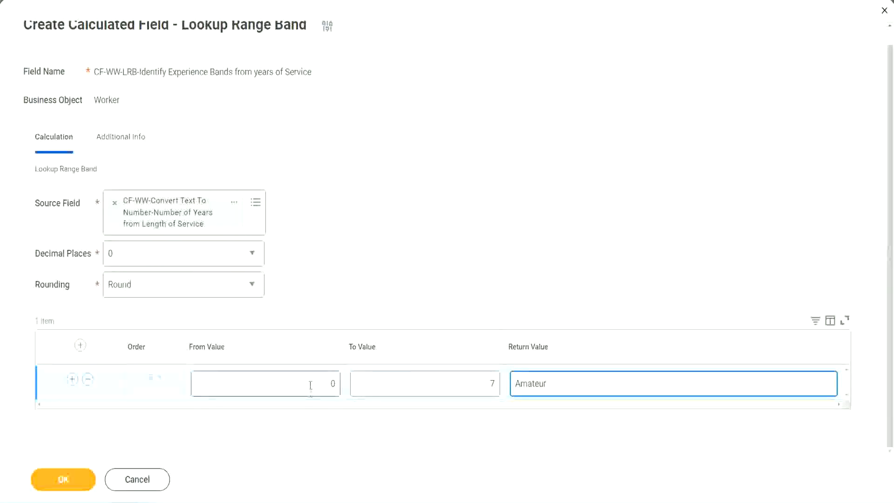
Add a second range band row below the Amateur row with From Value 8.
click(483, 377)
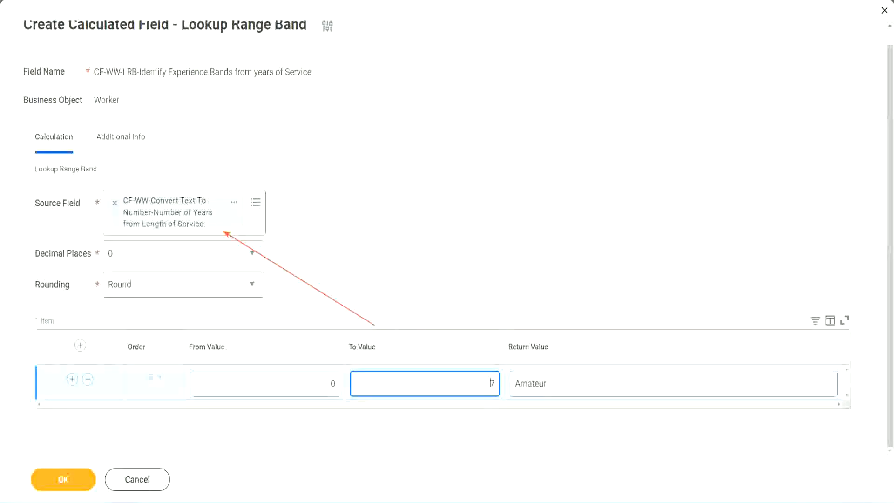
click(72, 380)
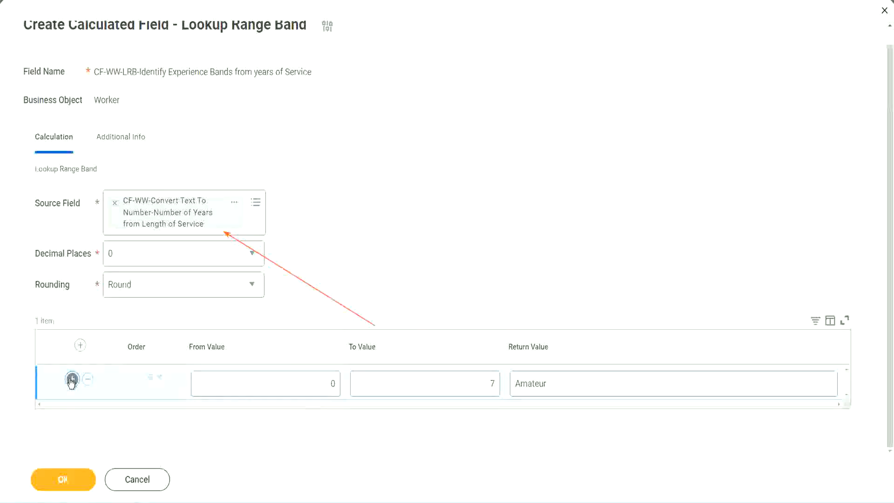
click(338, 418)
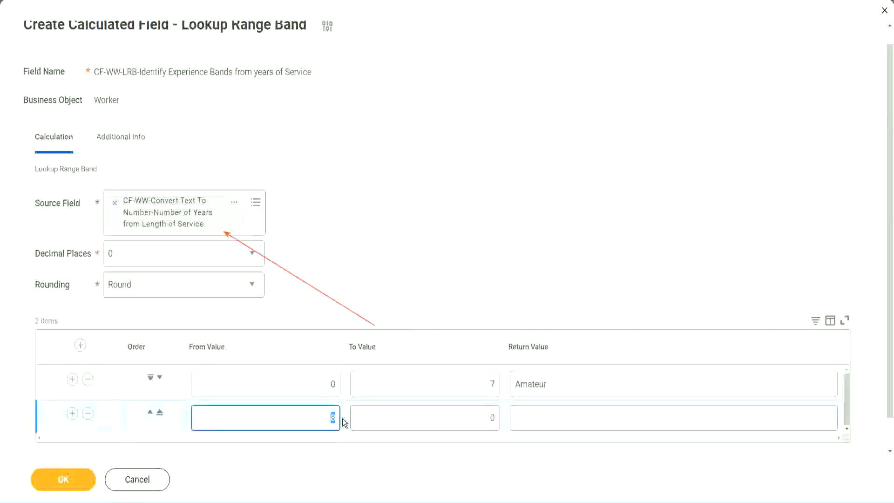
click(323, 387)
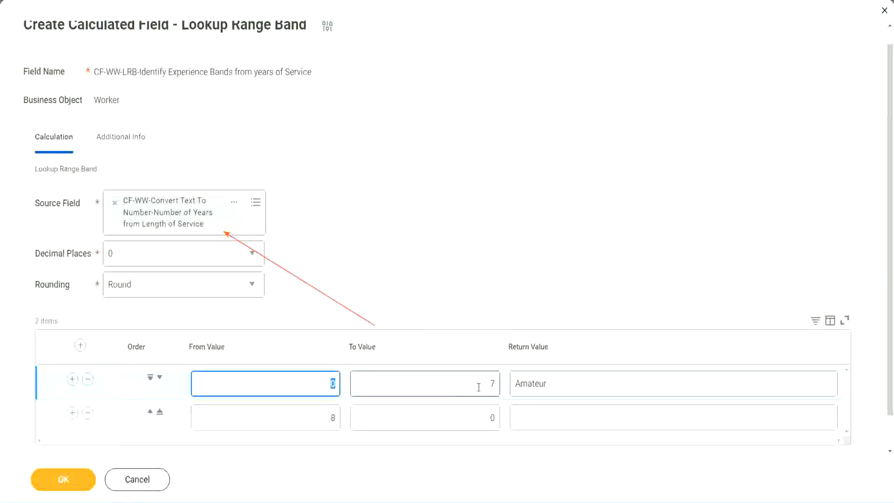
click(486, 386)
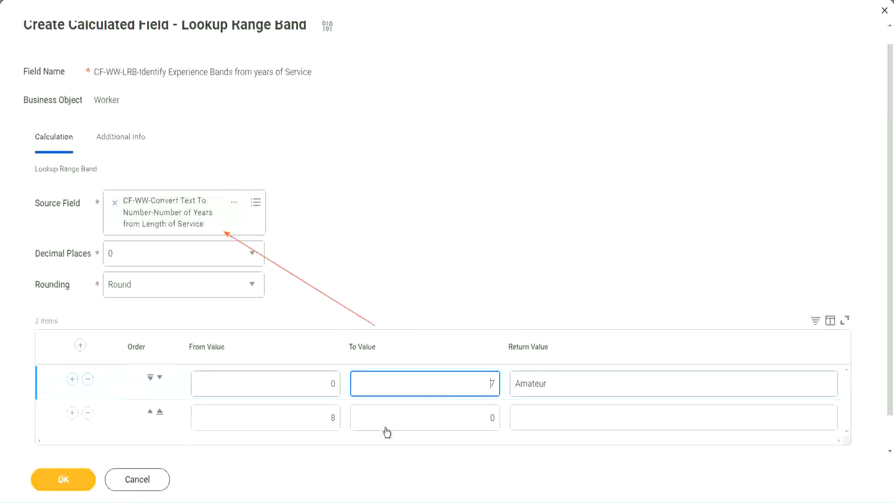
click(318, 421)
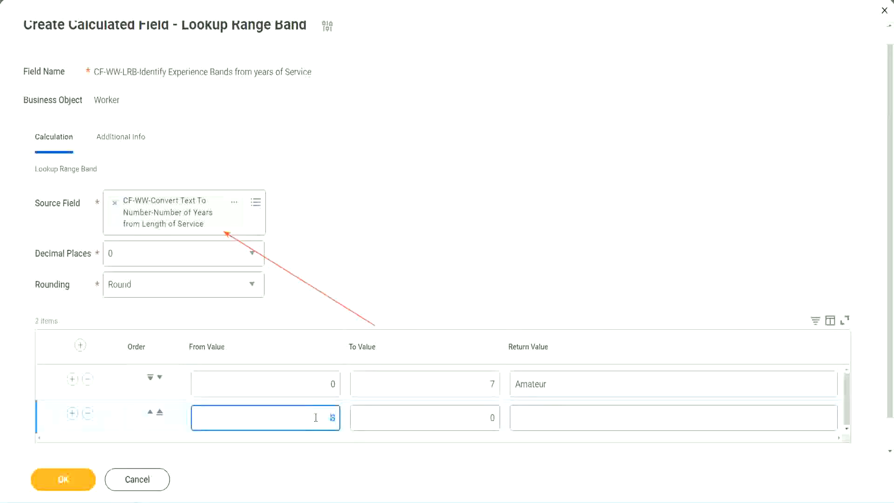
click(316, 417)
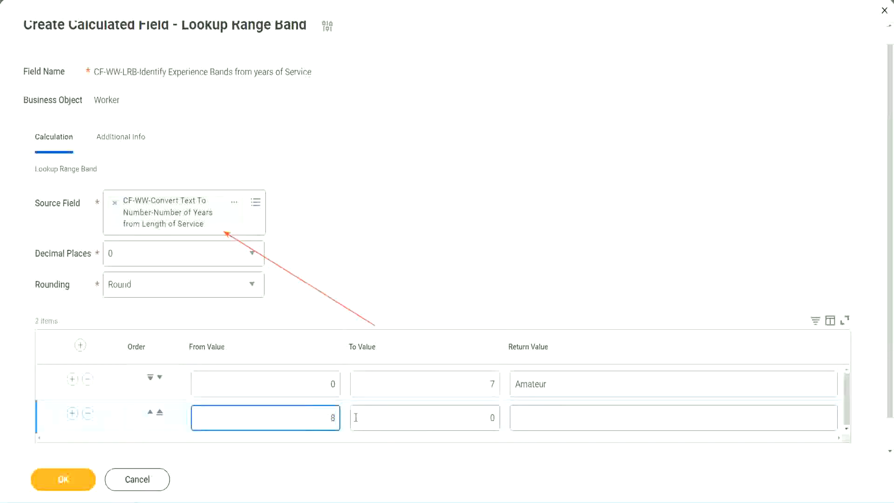
Set the second range band's To Value to 15 and its Return Value to "Experienced".
click(484, 417)
key(BackSpace)
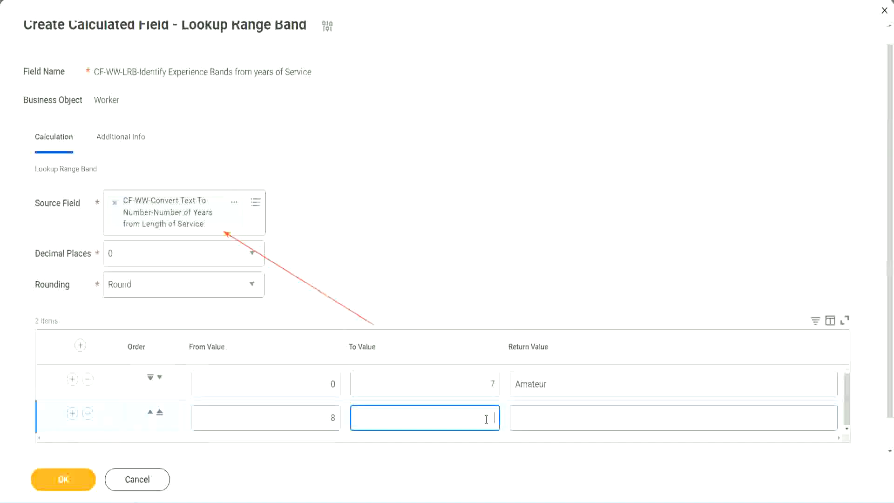
text(15)
click(552, 415)
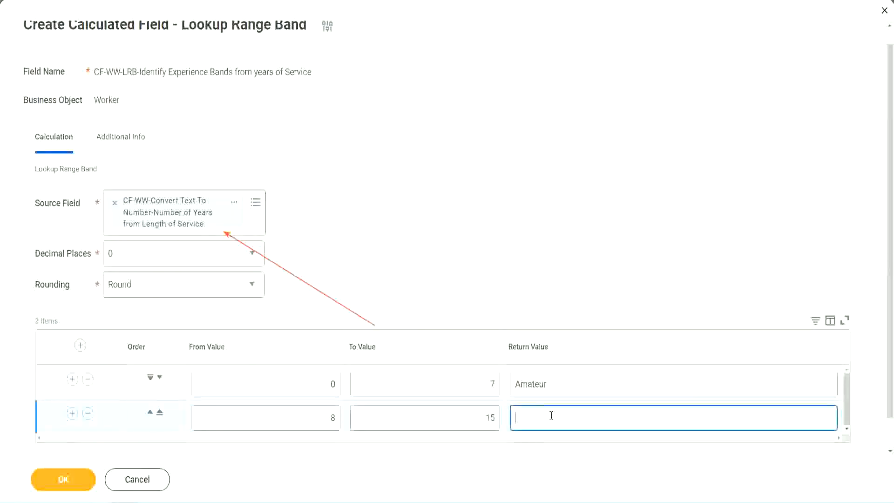
text(Experienced)
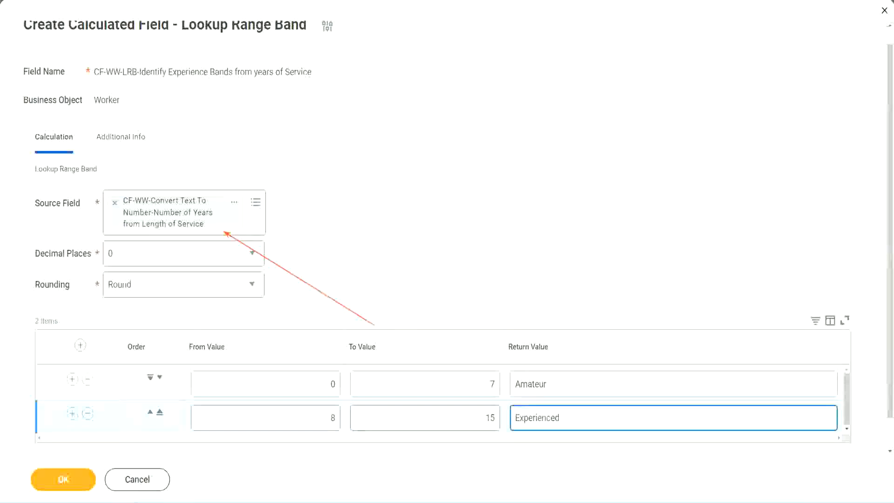
Add a third range band row with From Value 16, To Value 30 and Return Value "Senior".
click(72, 413)
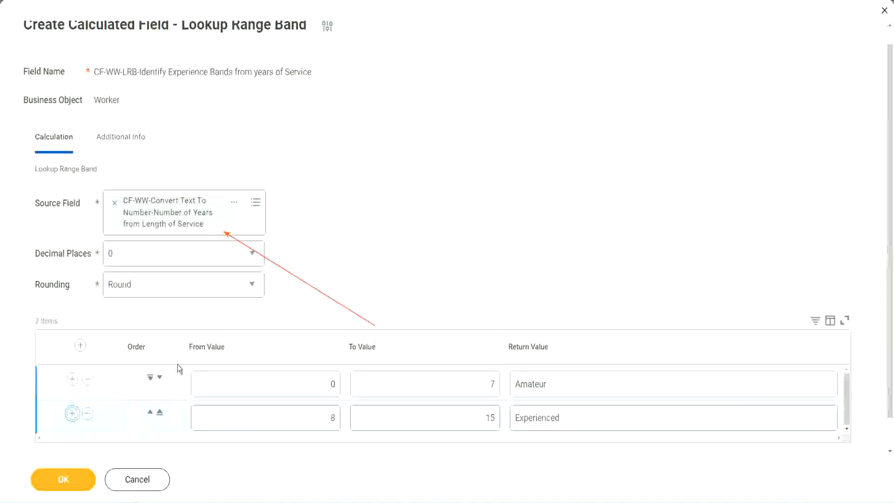
scroll(344, 267, down, 2)
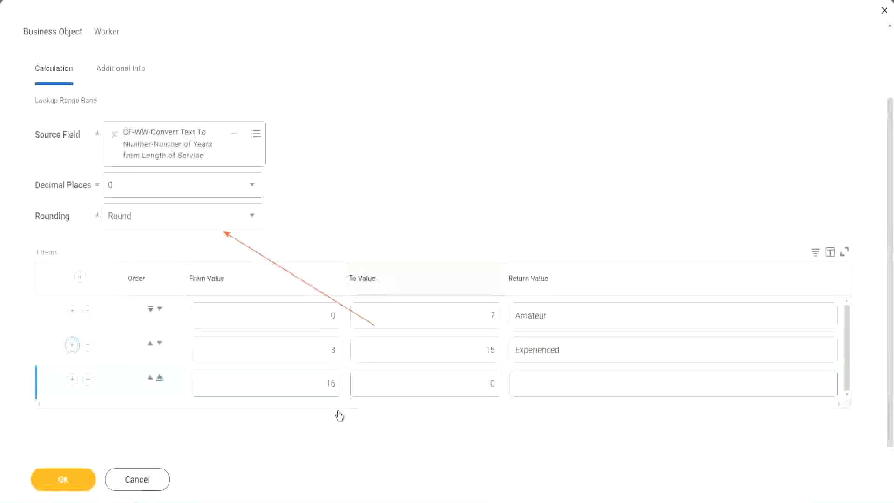
click(448, 384)
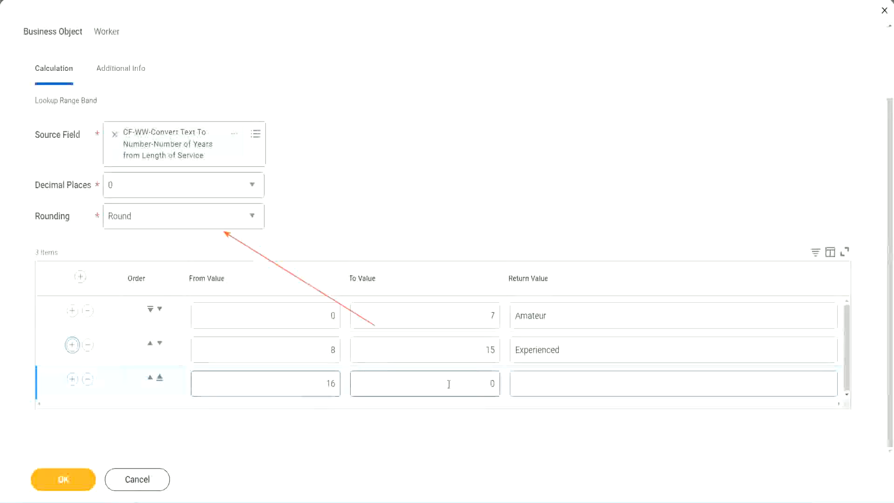
click(475, 382)
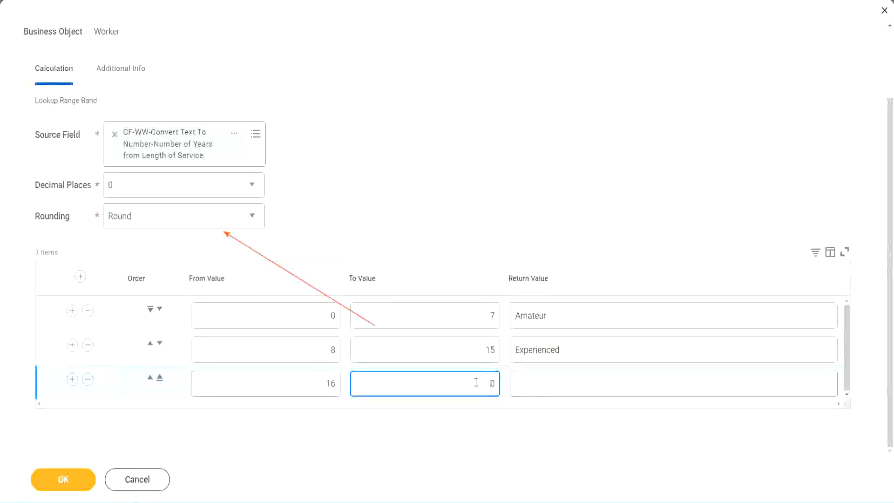
text(3)
key(Tab)
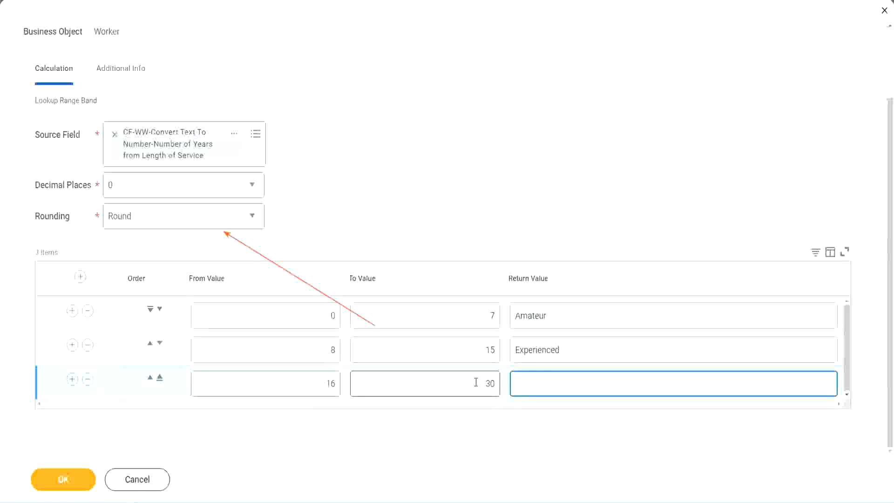
text(Senior)
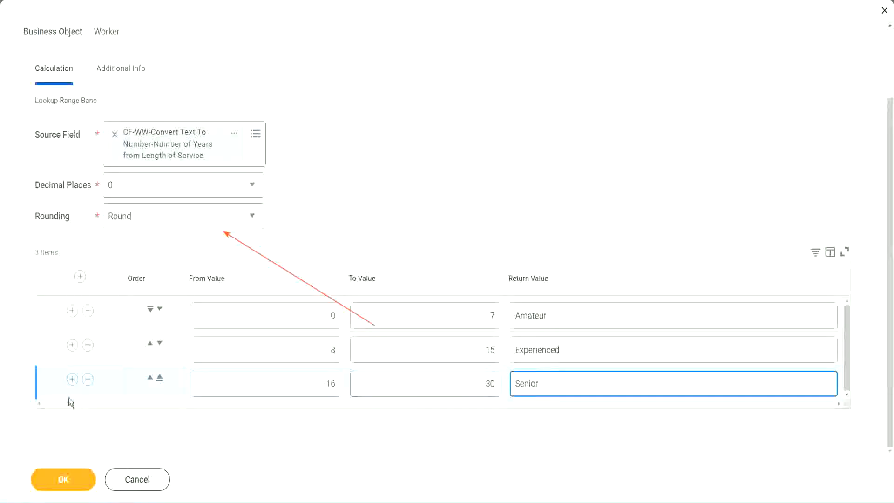
Add a fourth range band row with From Value 31, To Value 1000 and Return Value "Legend".
click(72, 379)
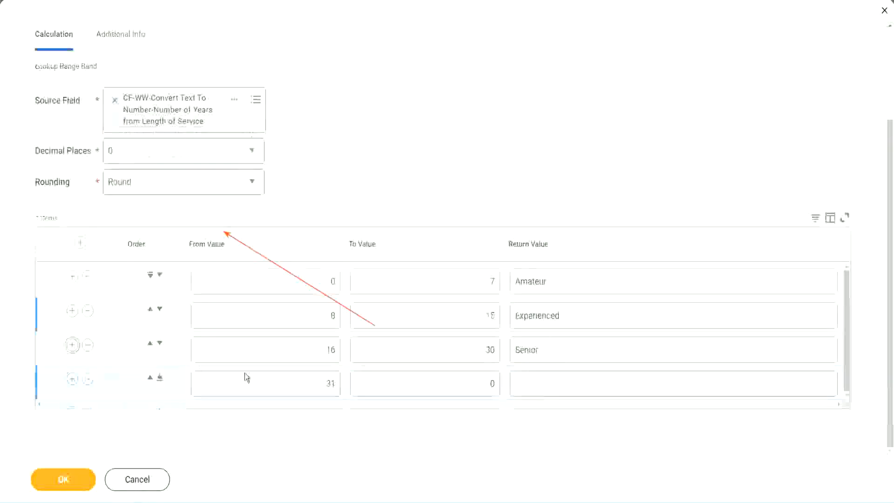
click(331, 383)
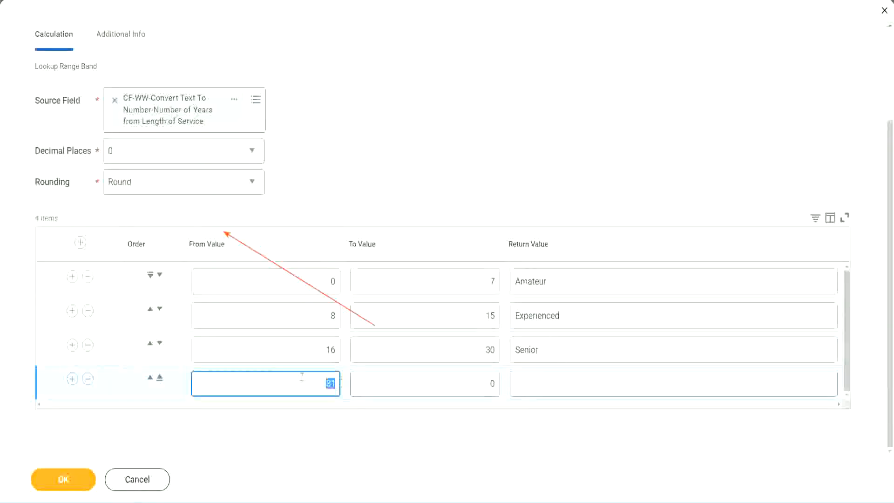
click(482, 383)
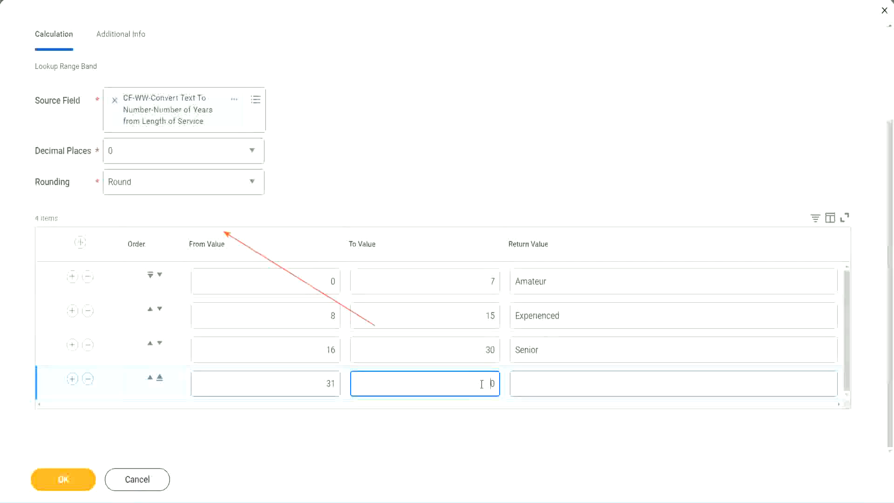
text(1000)
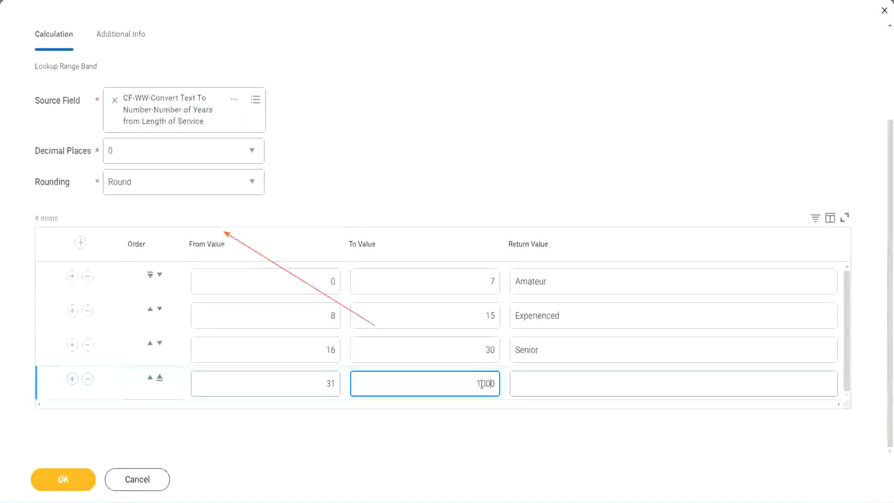
drag(464, 379, 520, 380)
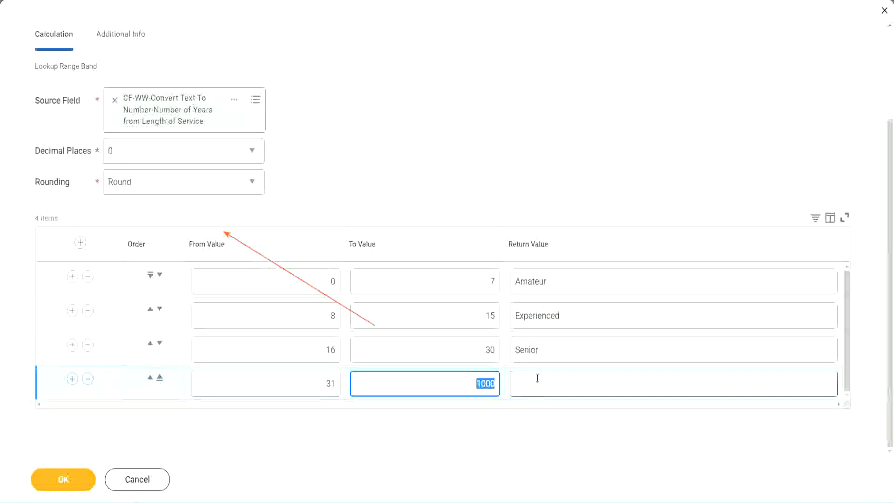
click(468, 381)
drag(469, 381, 500, 381)
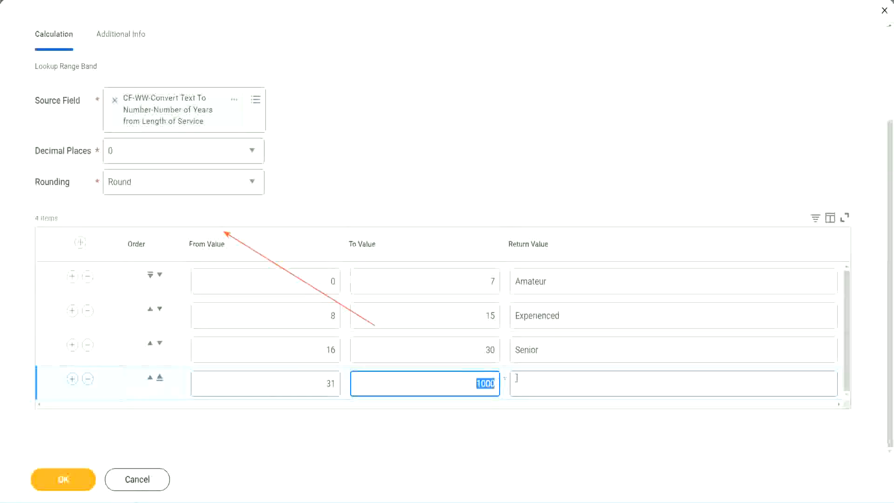
click(557, 383)
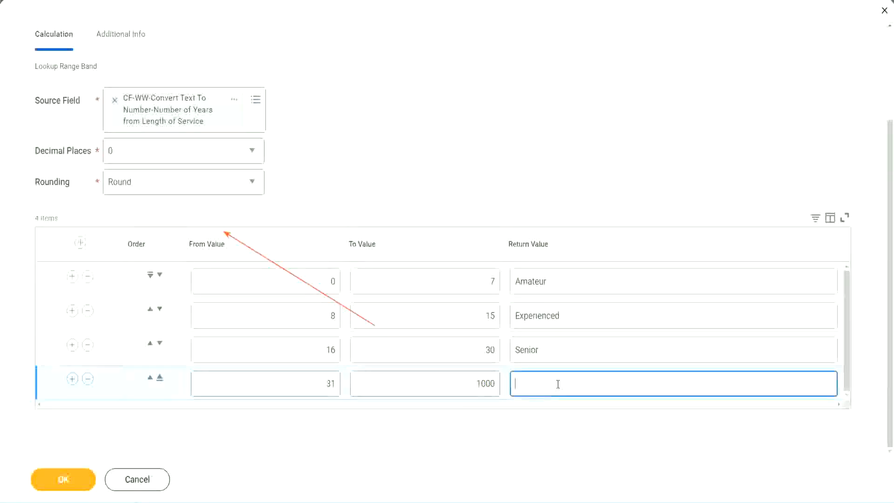
text(Legend)
click(415, 155)
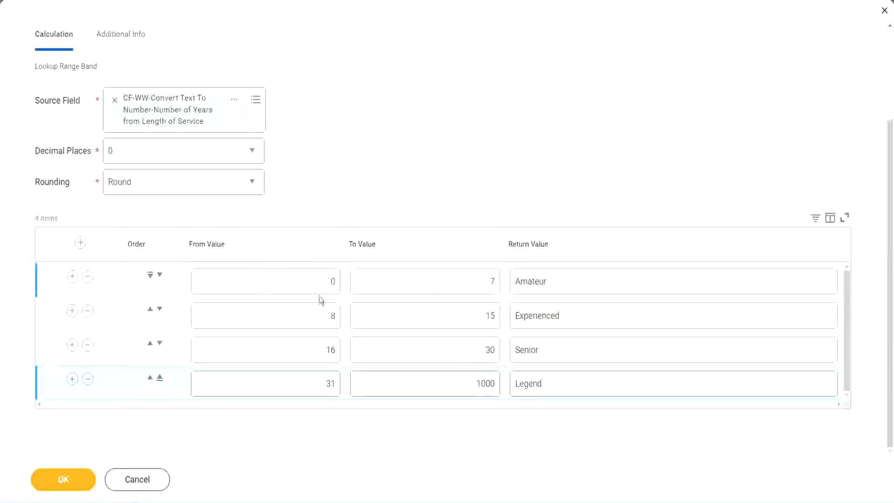
Review the From, To and Return Values across the range band rows.
double_click(581, 278)
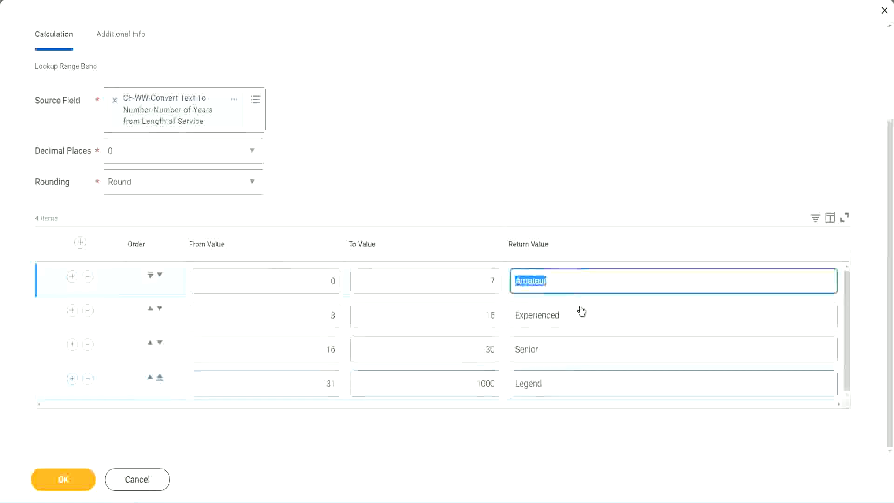
double_click(569, 320)
double_click(564, 353)
double_click(563, 383)
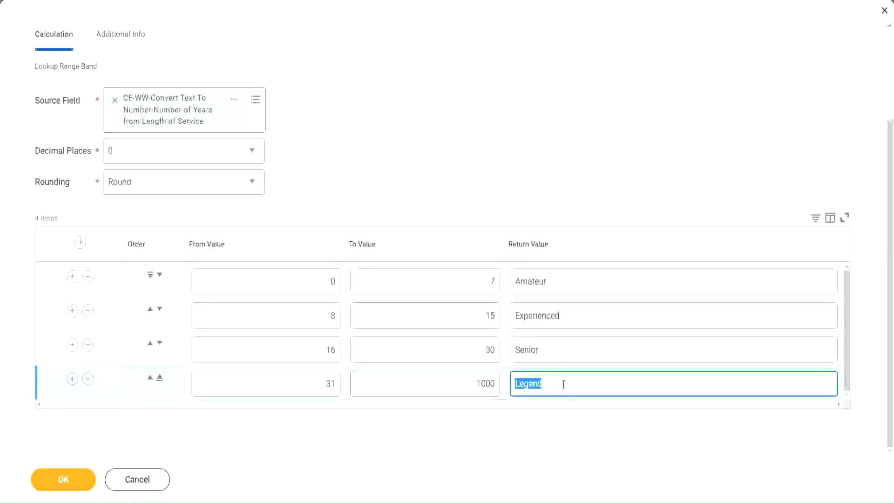
double_click(285, 284)
click(457, 273)
click(585, 286)
click(576, 320)
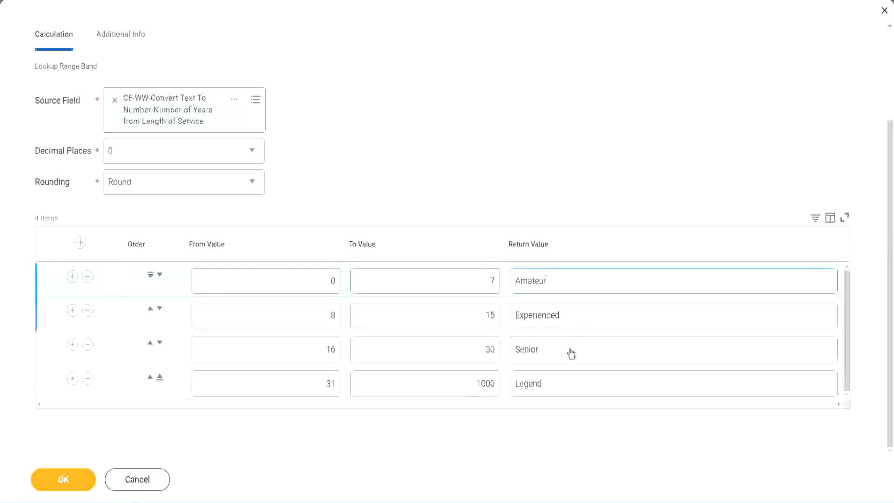
click(570, 351)
click(562, 380)
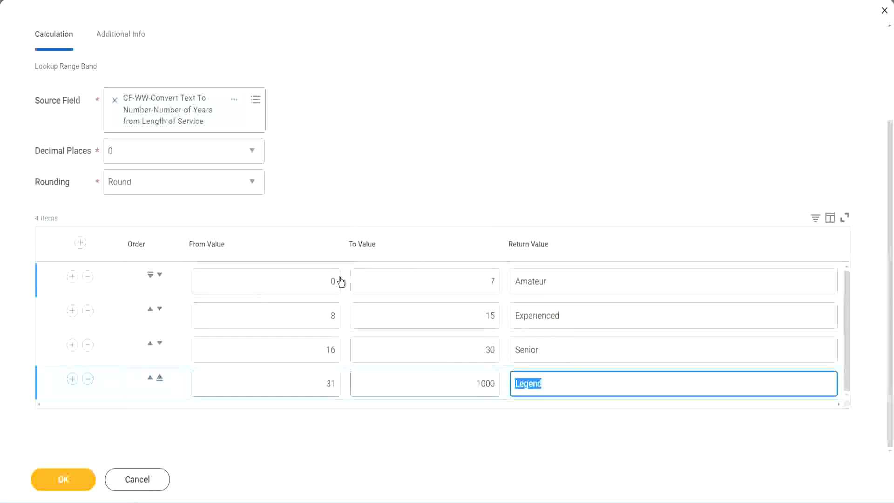
click(411, 205)
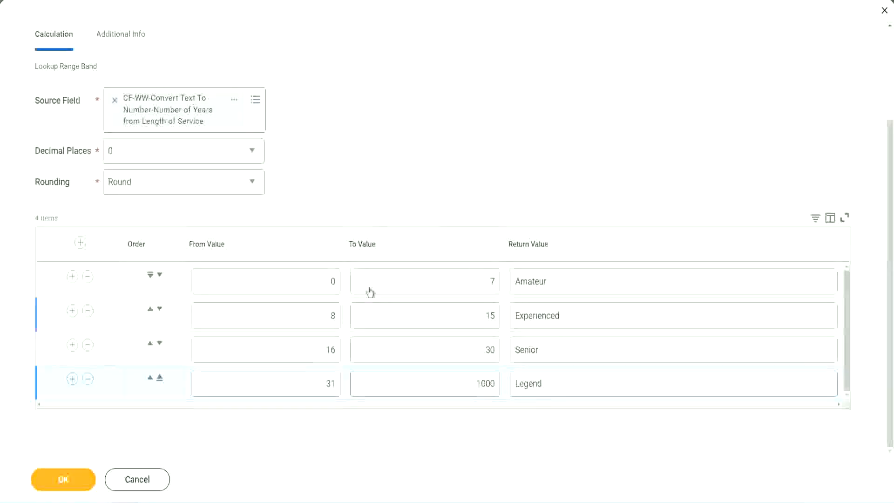
Save the Lookup Range Band calculated field and copy its name from the save confirmation.
click(62, 478)
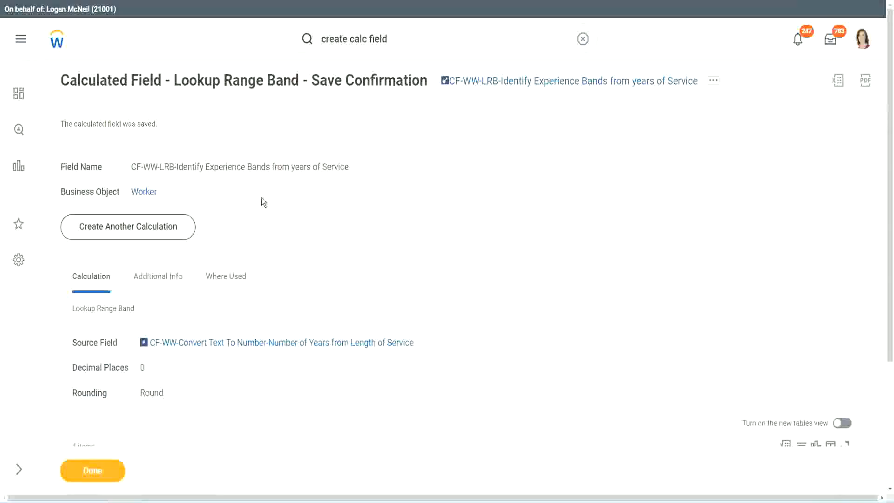
right_click(518, 82)
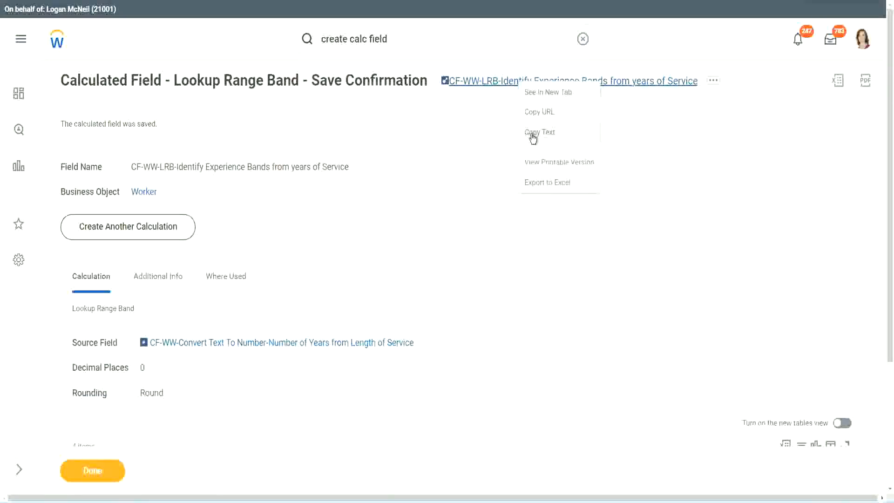
click(532, 134)
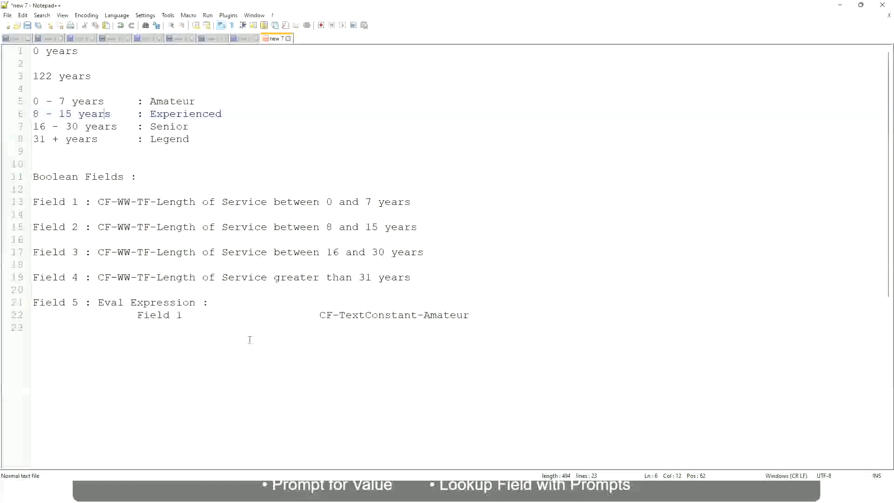
In the Notepad++ notes, add blank lines below the Eval Expression entry and write "10,000 USD".
click(250, 339)
key(Return)
key(Return)
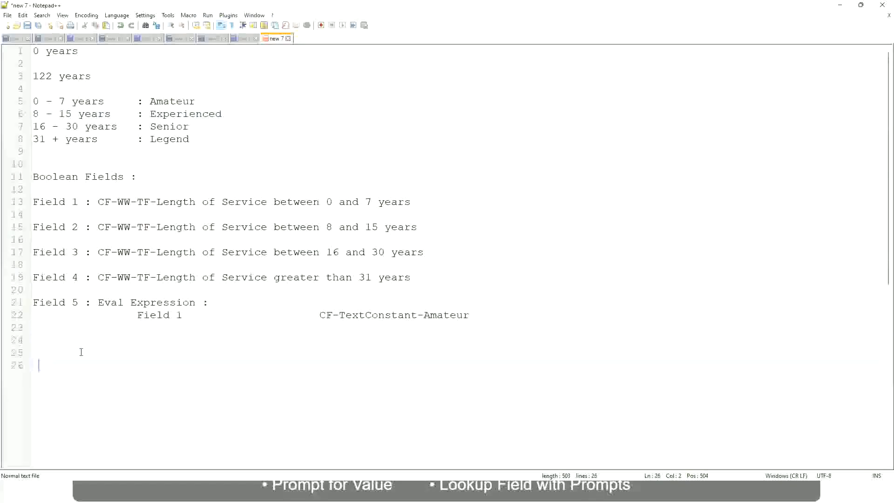
key(Home)
text(10,000 USD)
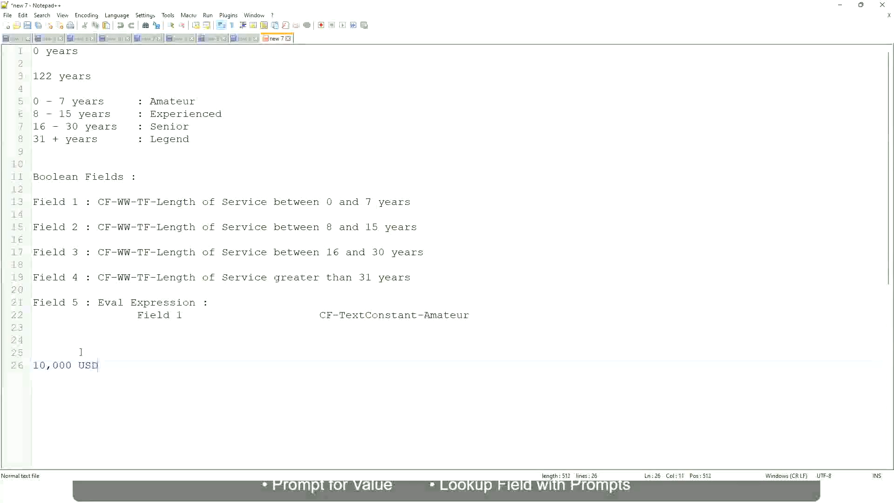
Add "1,000,000 USD" on the same line as "10,000 USD", set well apart from it.
key(Tab)
key(Tab)
key(Tab)
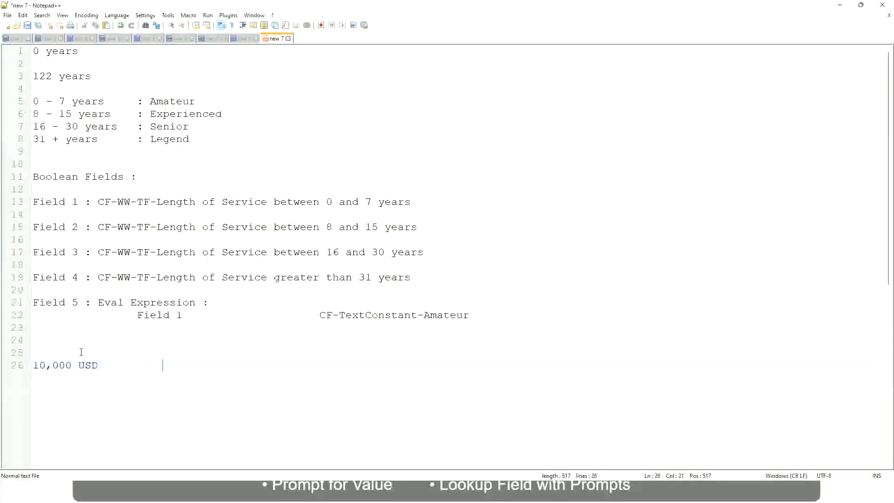
text(1,000,000)
key(Left)
key(Left)
key(Left)
key(Left)
key(Left)
key(Left)
key(Left)
key(Left)
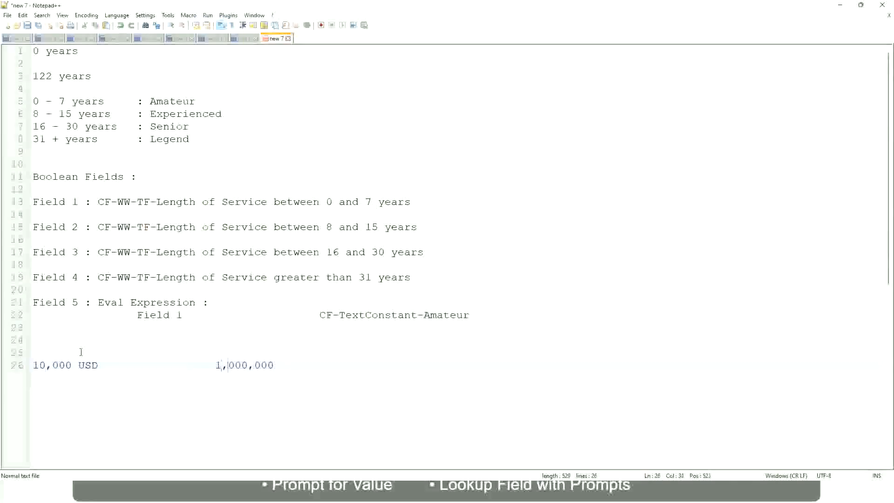
key(Right)
key(Right)
key(Right)
key(Right)
key(Right)
key(Right)
key(Right)
key(Right)
key(Right)
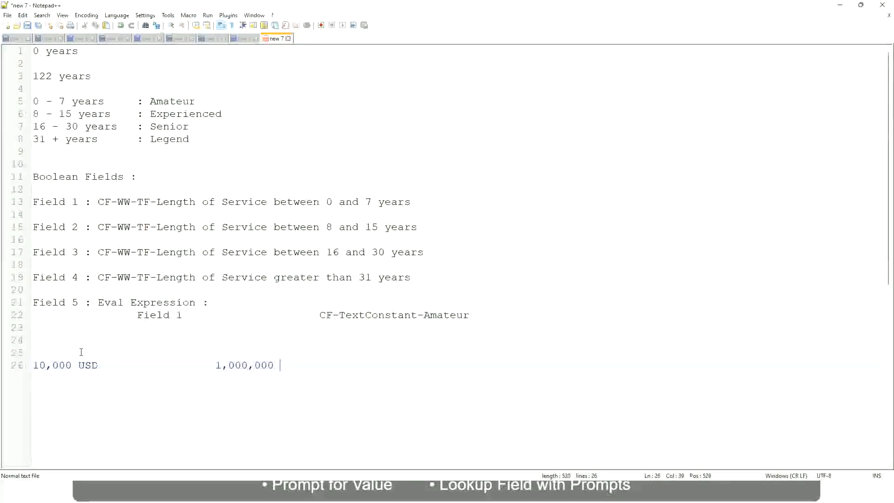
text(USD)
Below the USD amounts, after a blank line, write the first compensation band "10 - 50,000 : Low".
key(Return)
key(Return)
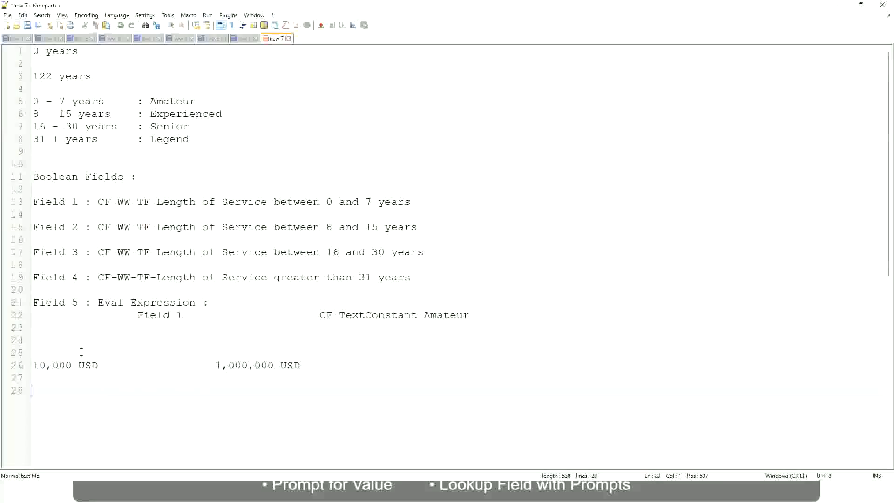
text(10 - 50,000             : Low)
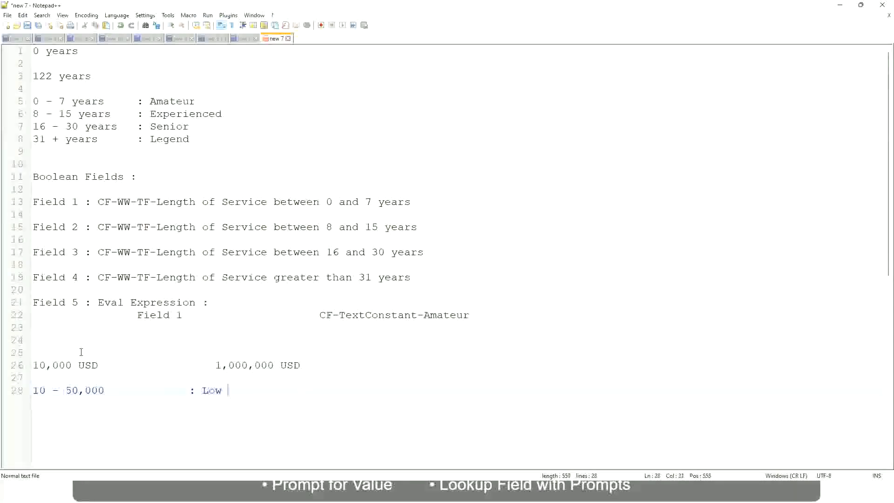
Add the second band "50,001 - 150,000 : Medium" directly under the Low band, aligning the labels.
key(Return)
key(Return)
key(Up)
text(5)
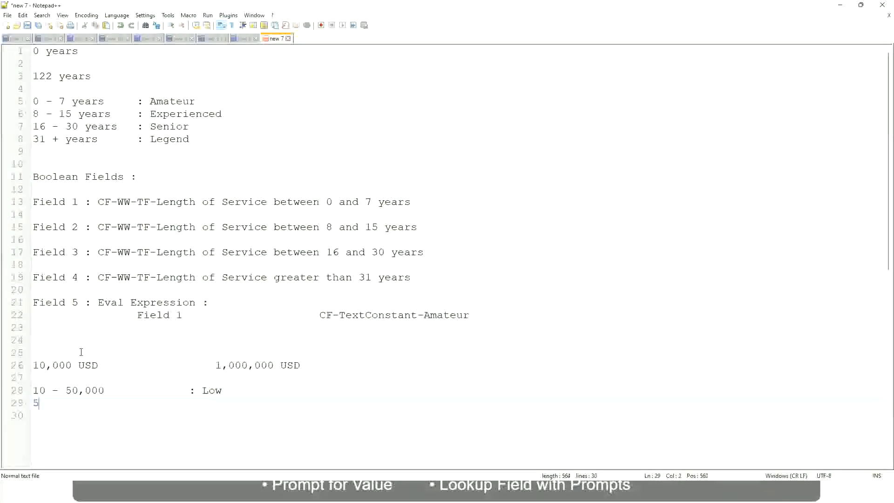
text(0,001 - 150,000)
key(Tab)
key(Tab)
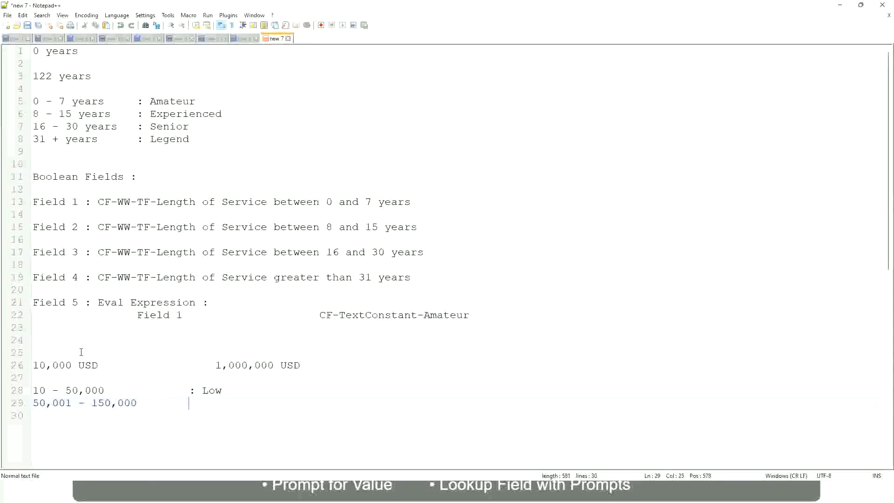
text(: Medium)
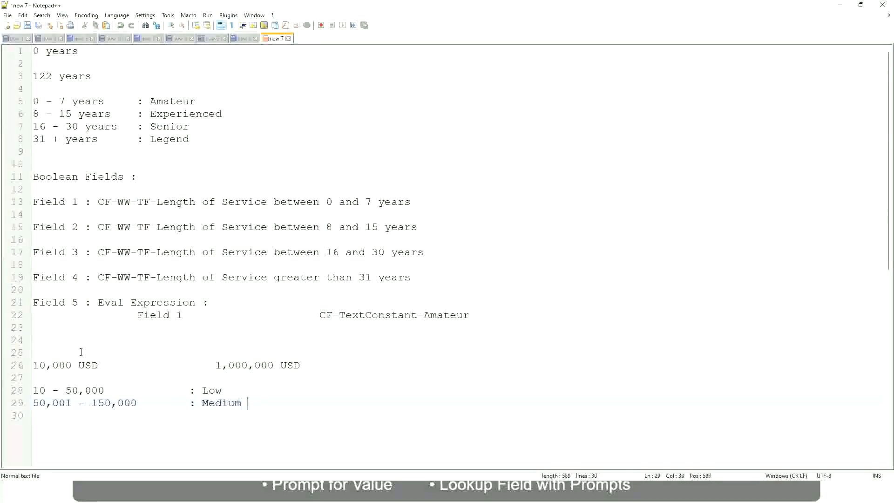
Add the third band "> 150,000 : High" under the Medium band, aligning its label with the others.
key(Return)
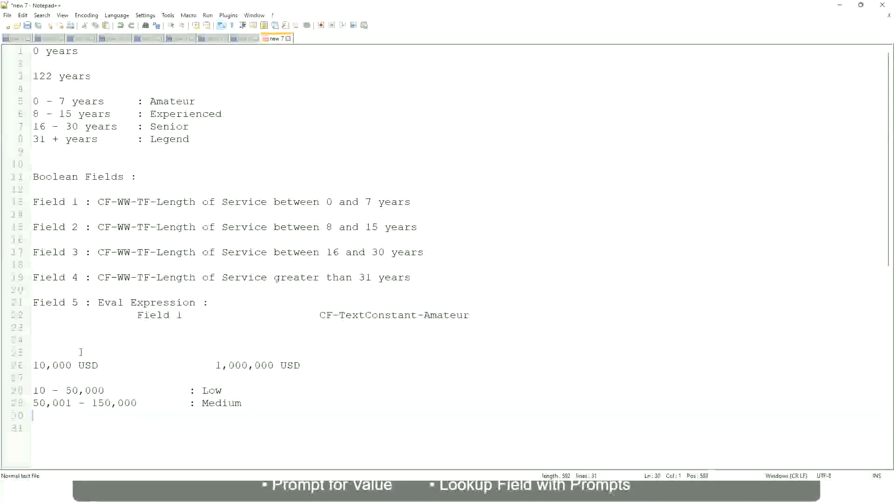
text(> 1)
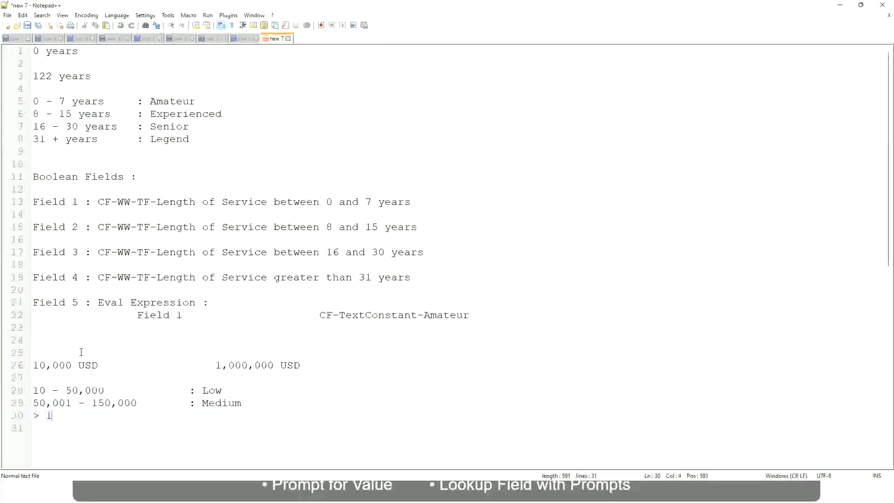
text(50,000)
key(Tab)
key(Tab)
key(Tab)
text(: High)
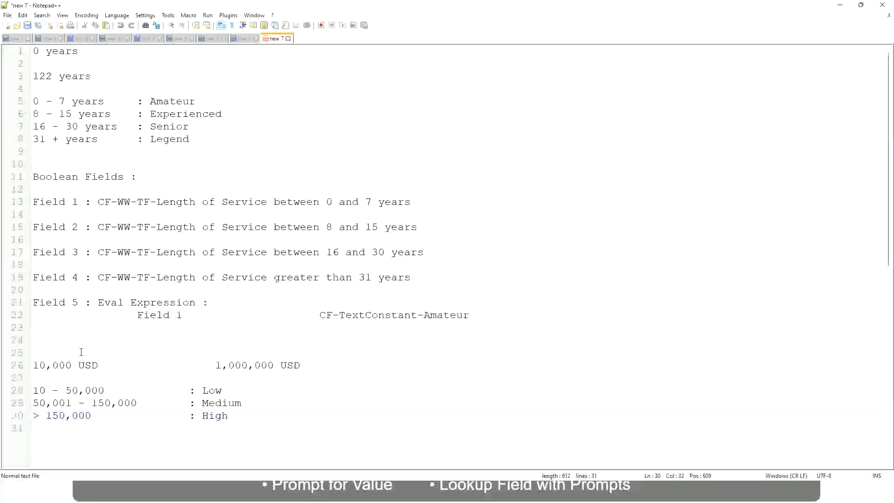
Review the USD range amounts and the Low, Medium and High bands in the notes.
click(28, 365)
click(39, 365)
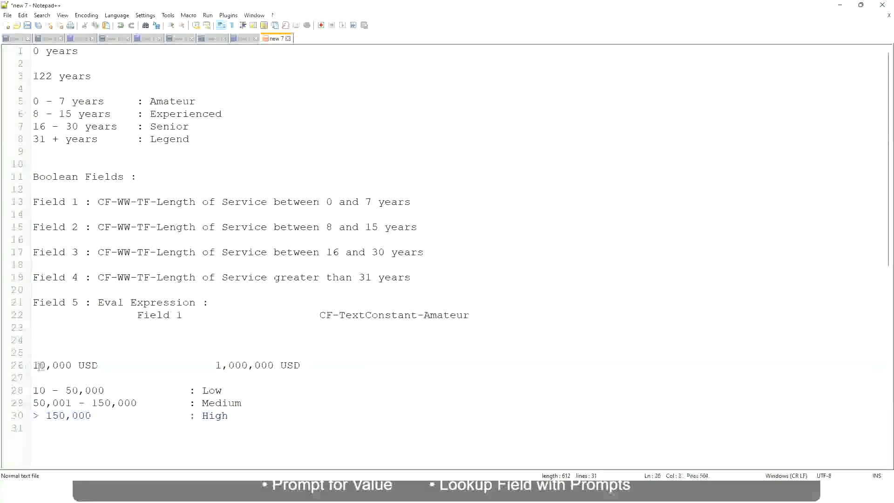
double_click(266, 365)
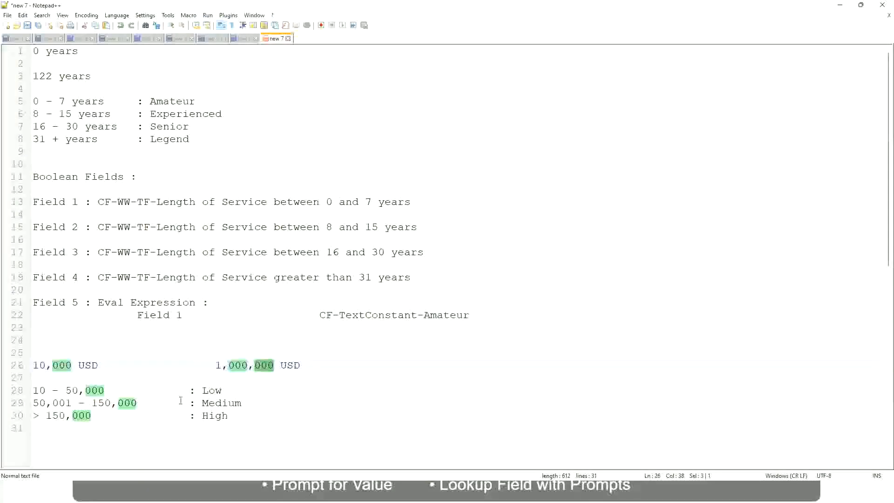
click(130, 403)
click(28, 365)
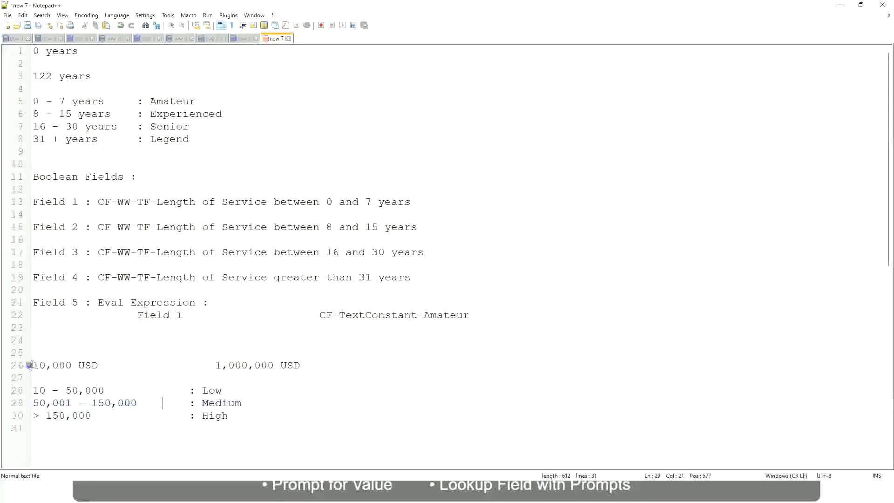
click(275, 366)
click(216, 390)
click(215, 416)
click(229, 412)
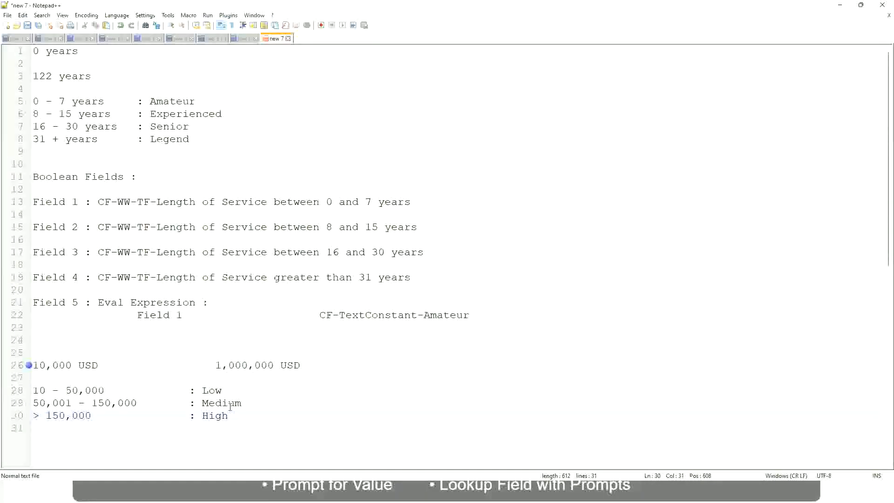